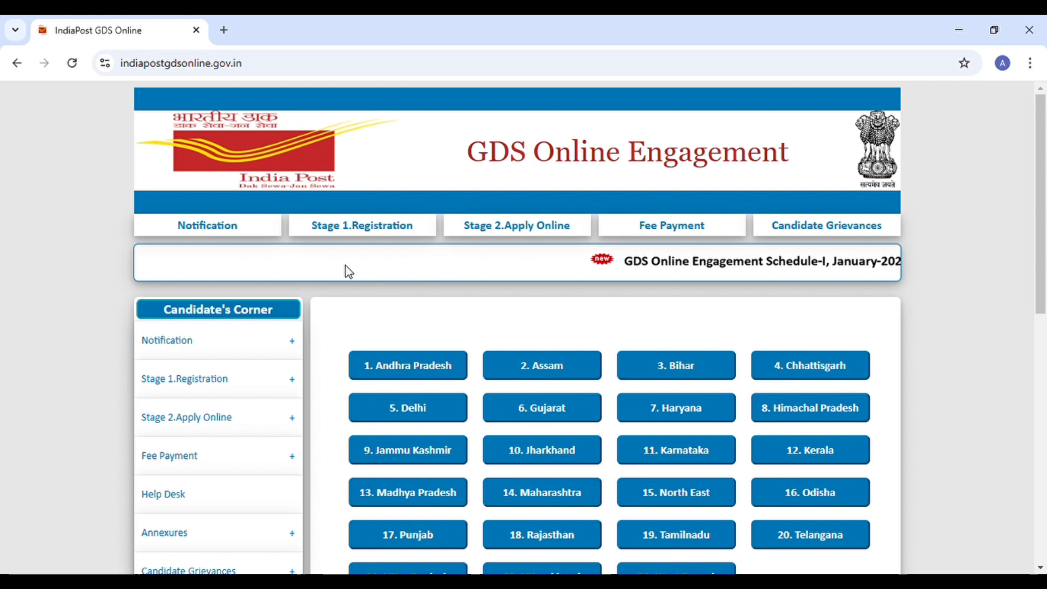
Open the Stage 1 Registration form and enter the mobile number in its first field
mouse_move(367, 236)
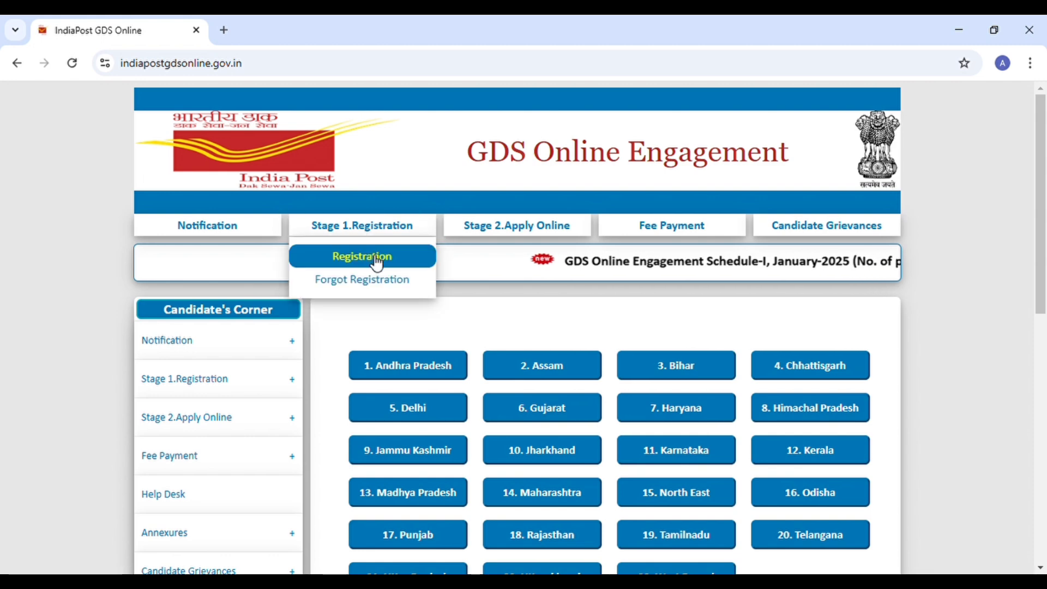
click(373, 260)
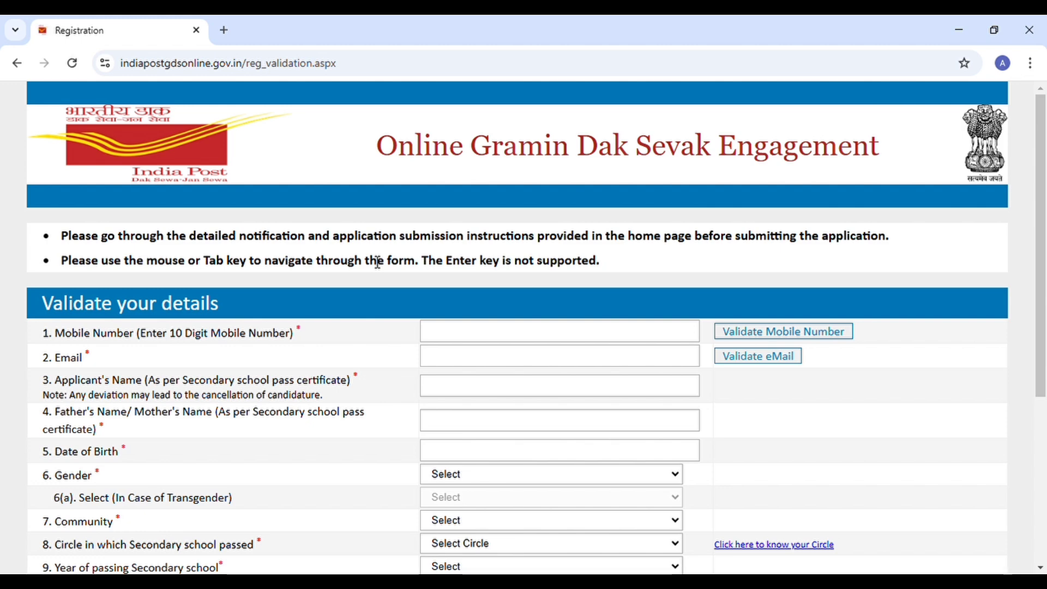
scroll(378, 263, down, 3)
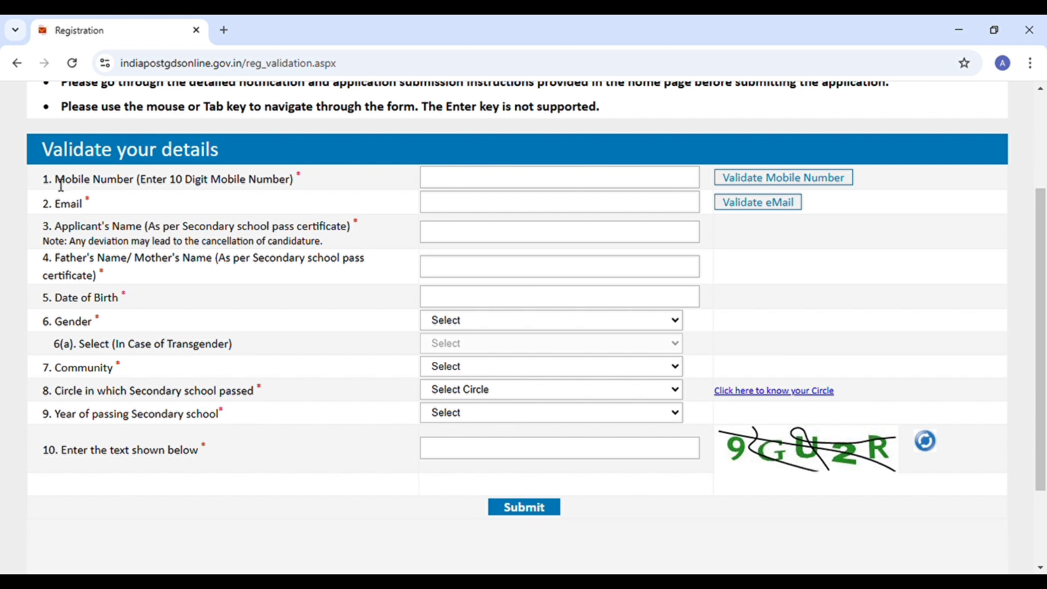
drag(53, 177, 284, 192)
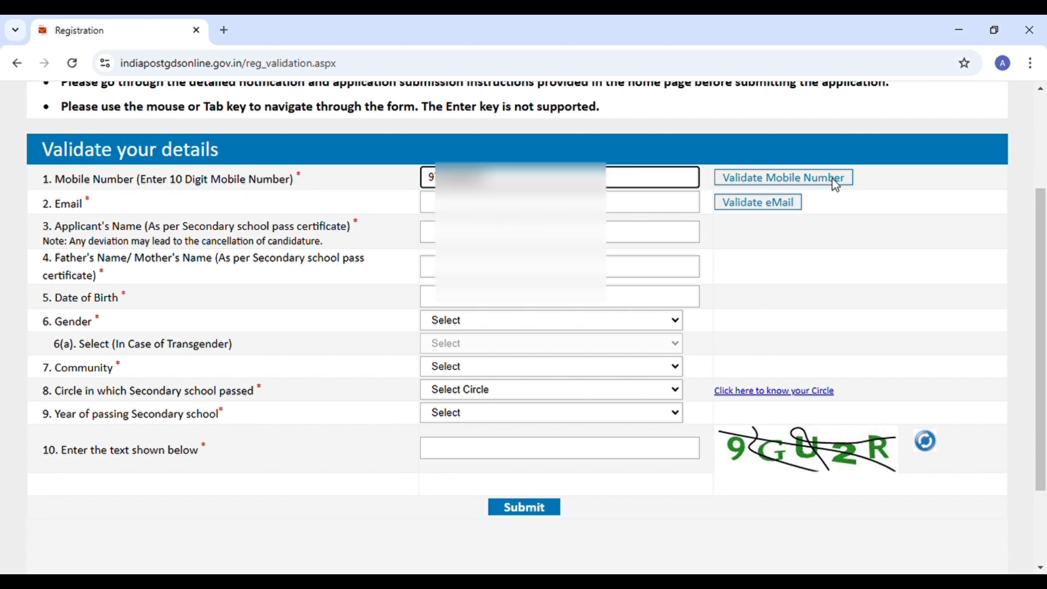
Validate the mobile number by requesting an OTP and submitting the pasted code
click(836, 182)
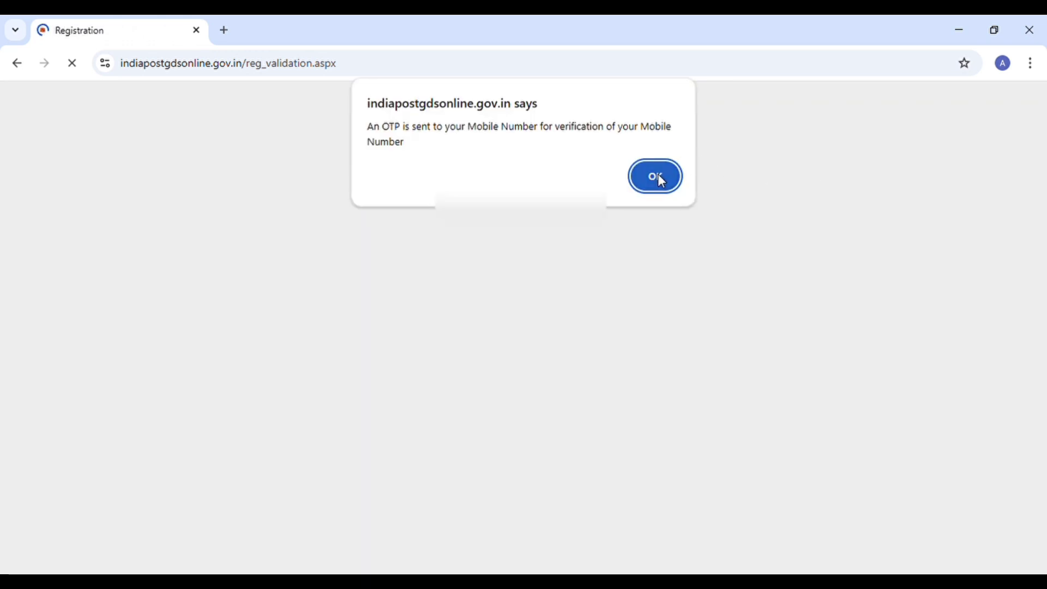
click(662, 180)
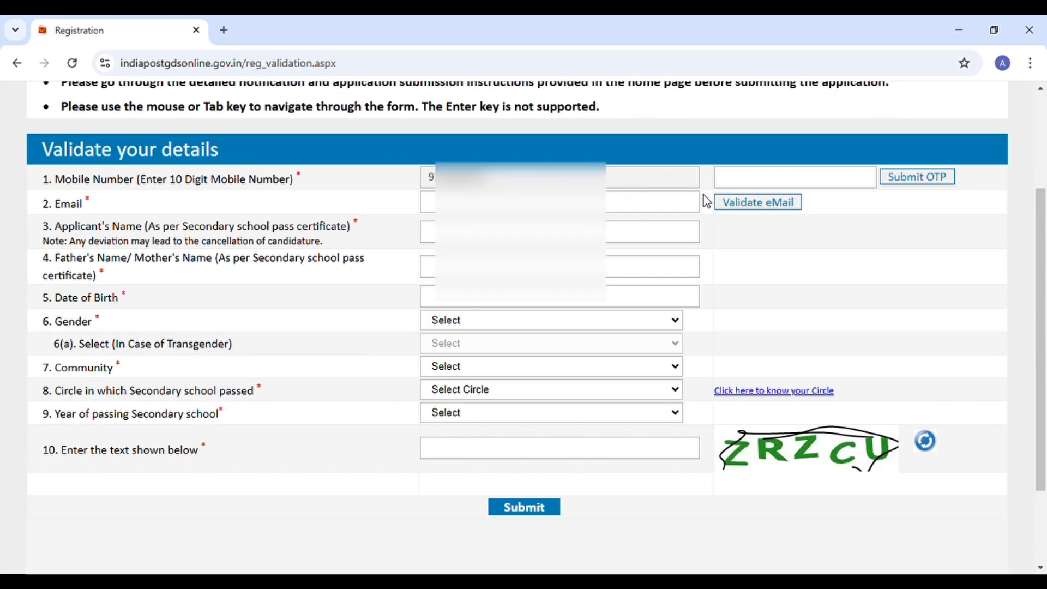
click(760, 188)
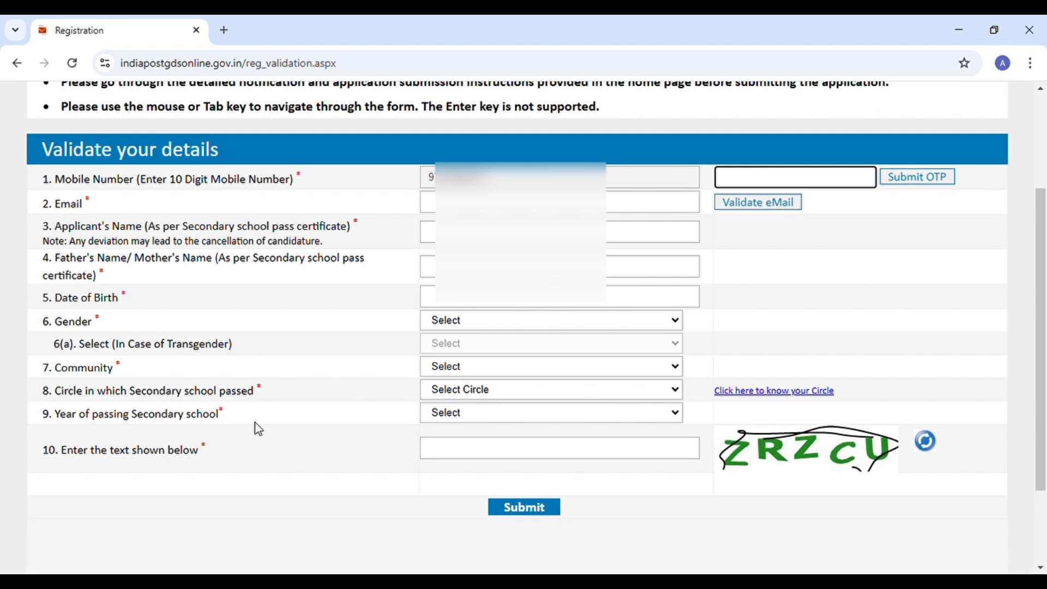
key(ctrl+v)
click(919, 179)
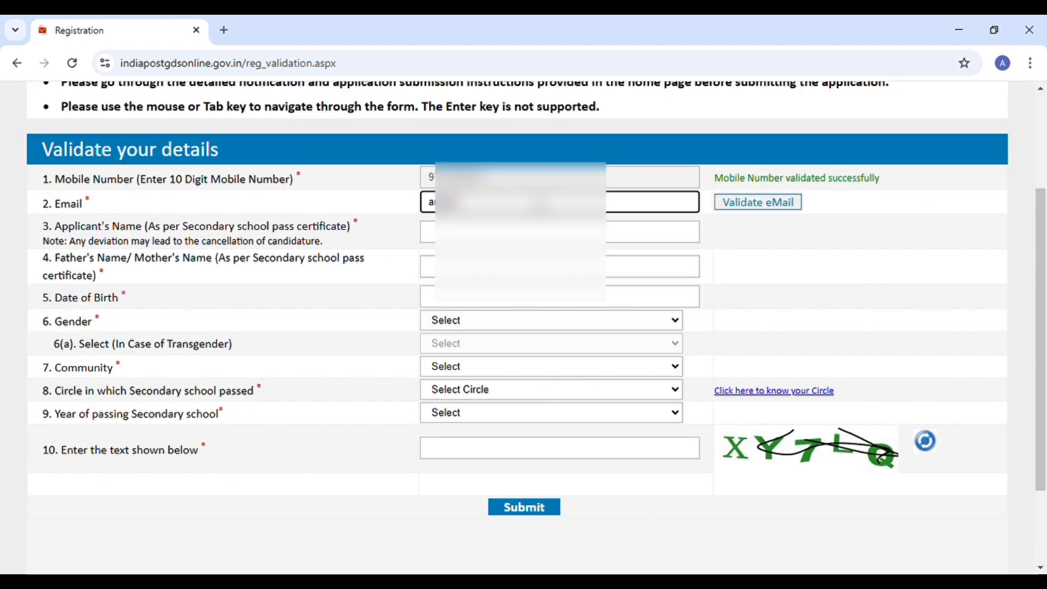
Validate the email address by requesting an OTP and submitting the received code
click(748, 202)
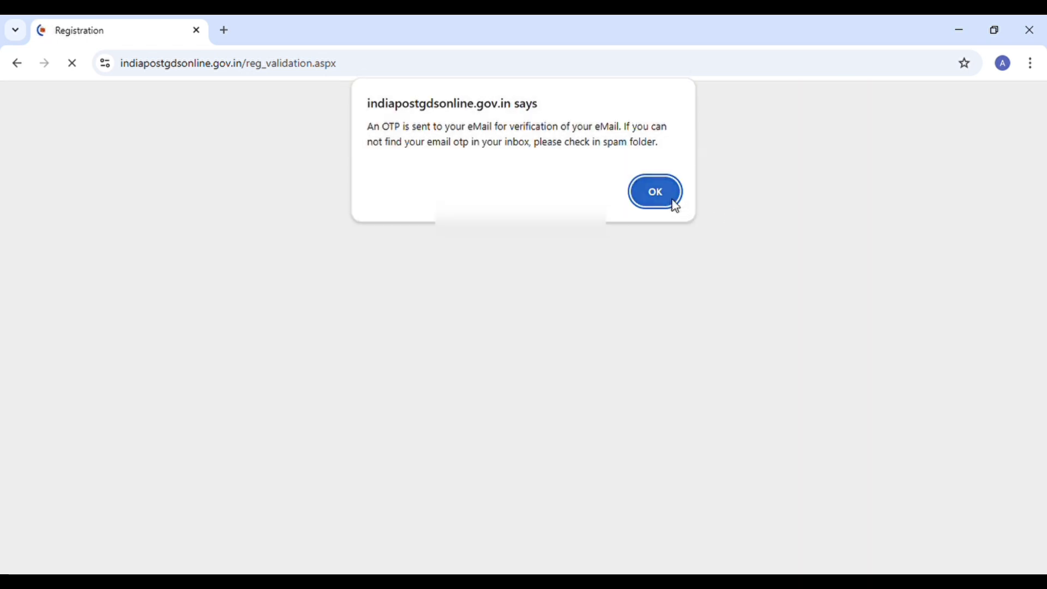
click(674, 201)
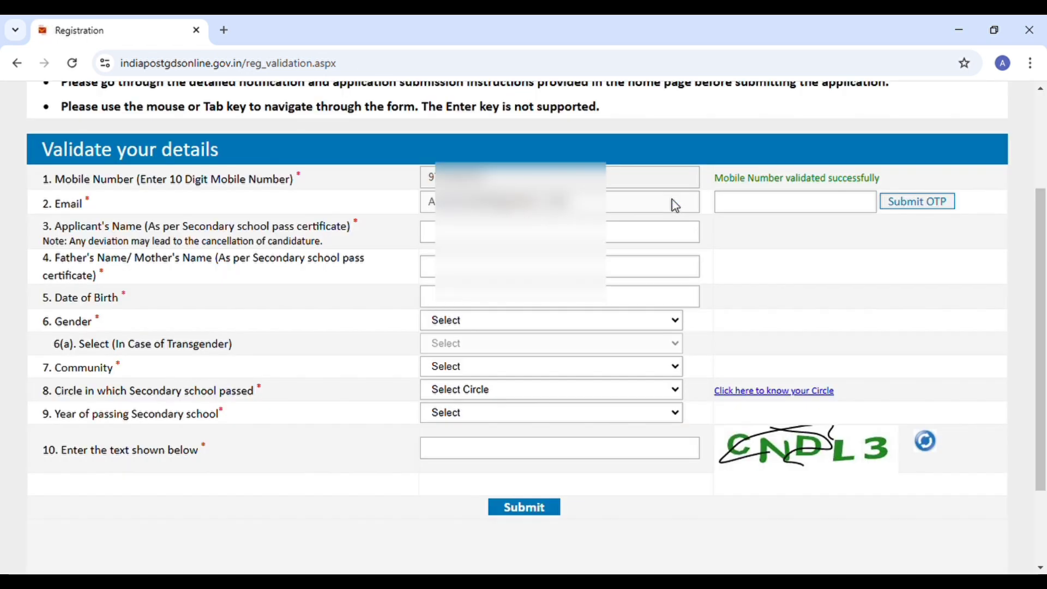
click(747, 206)
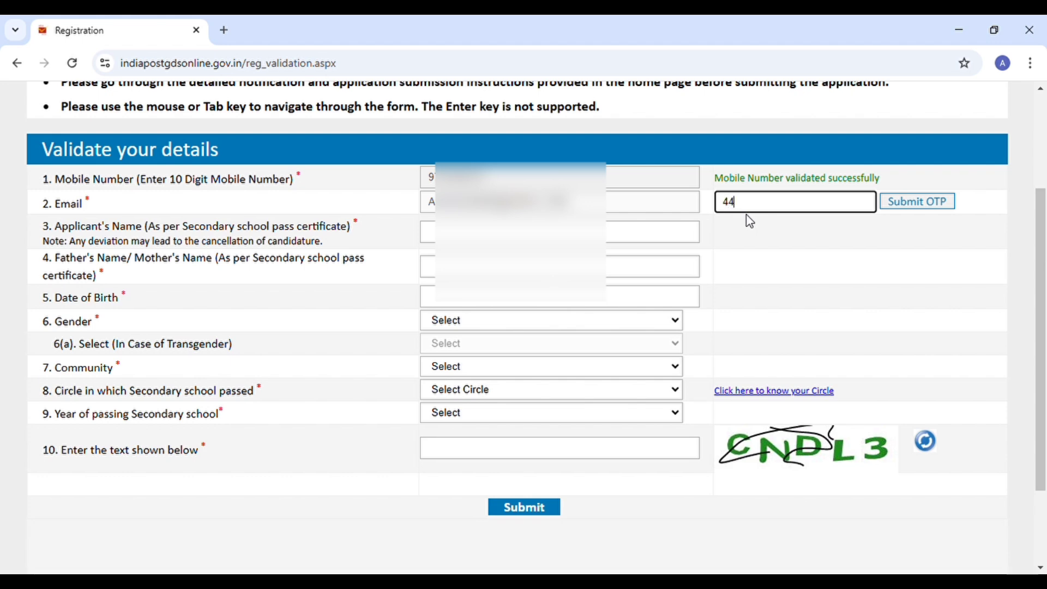
click(919, 202)
drag(55, 225, 339, 242)
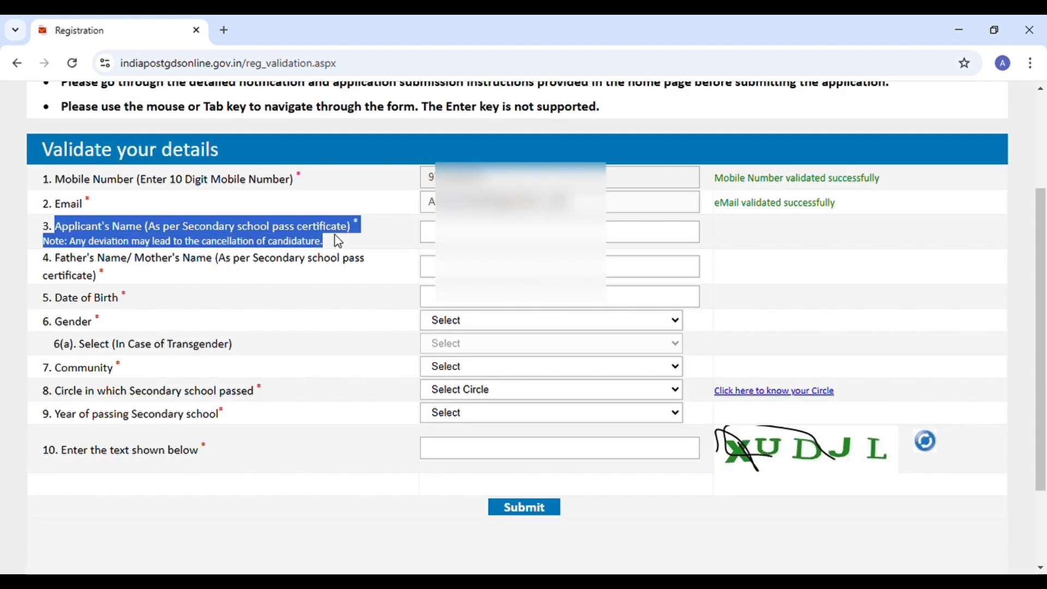
Enter the applicant's name, parent's name and date of birth, and set gender to Male
click(616, 234)
text(jo)
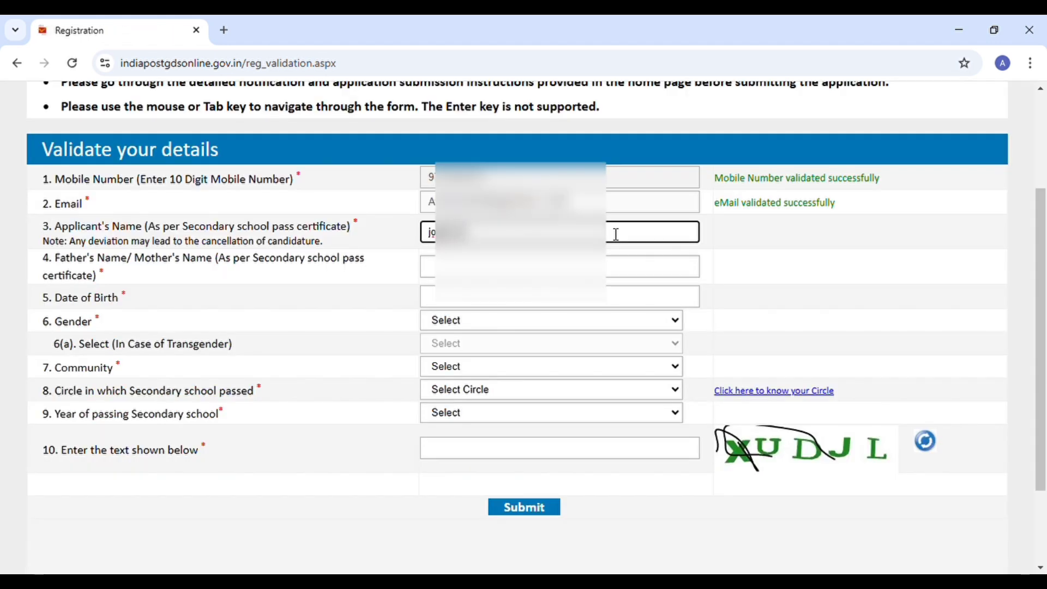
text(??????)
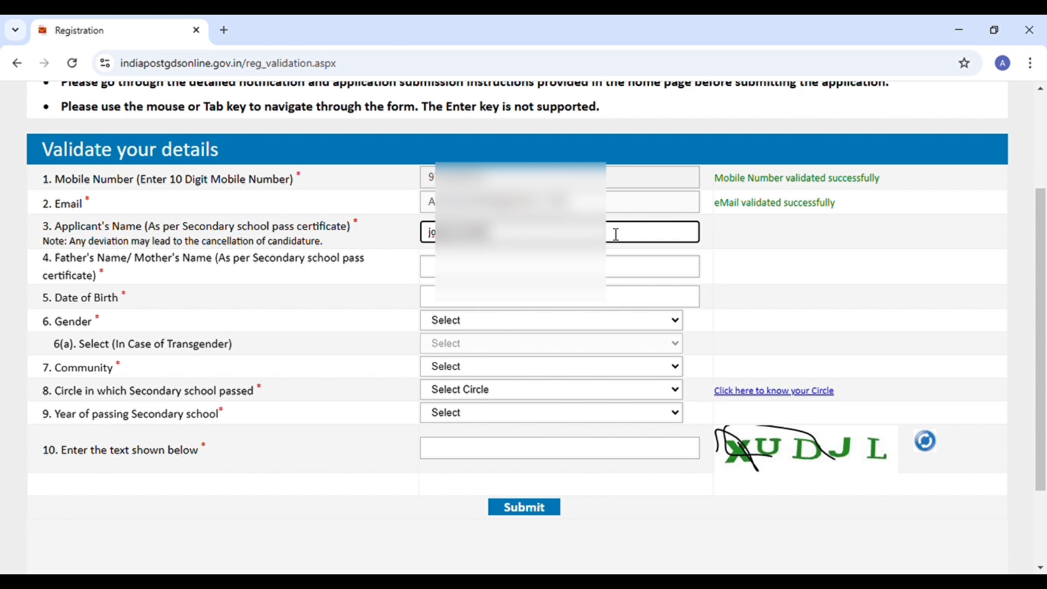
drag(55, 257, 101, 282)
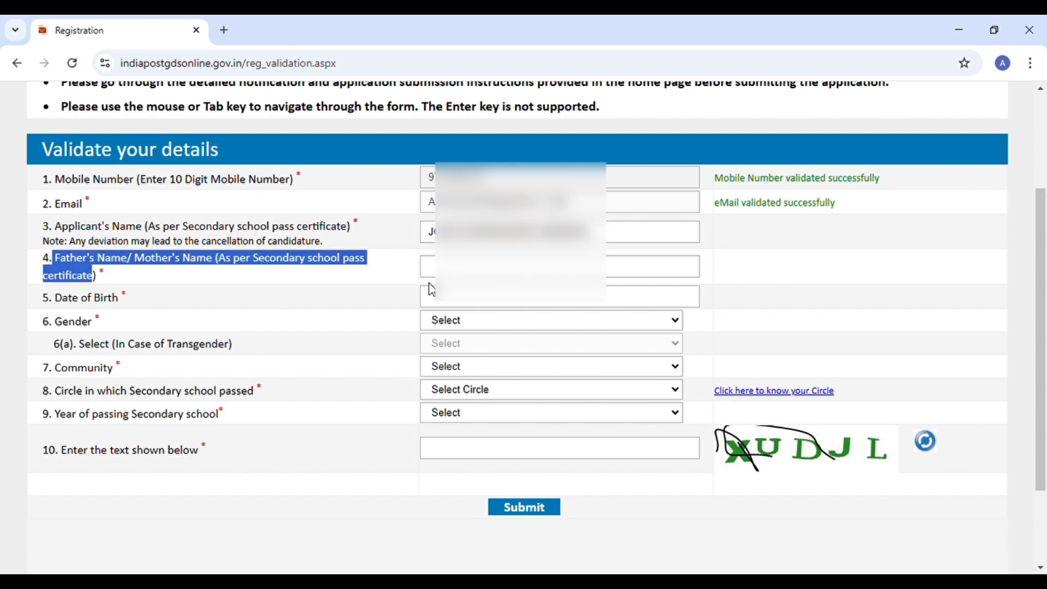
click(454, 274)
text(B)
click(488, 299)
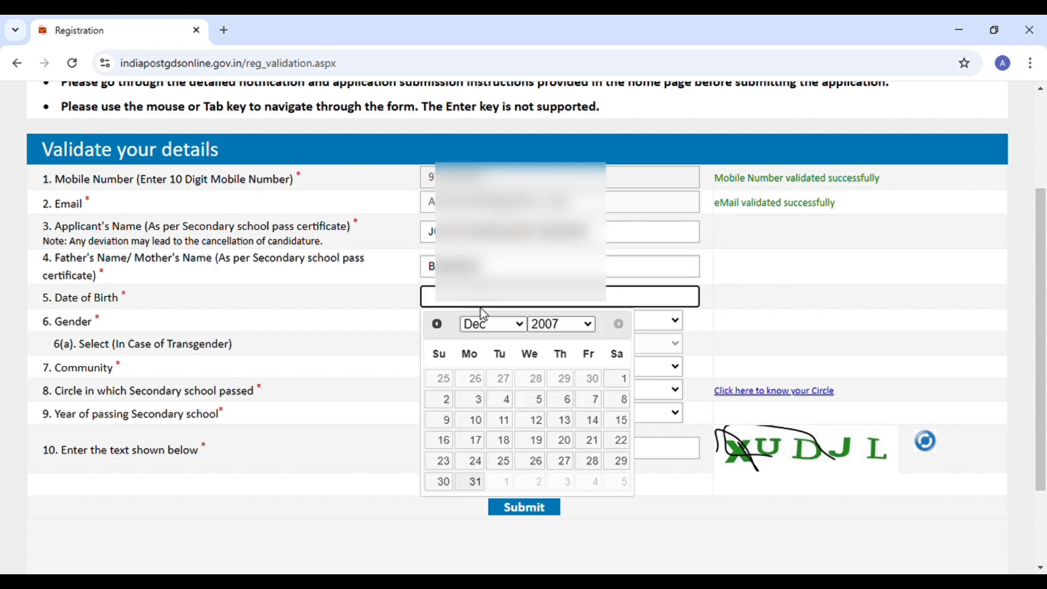
click(493, 329)
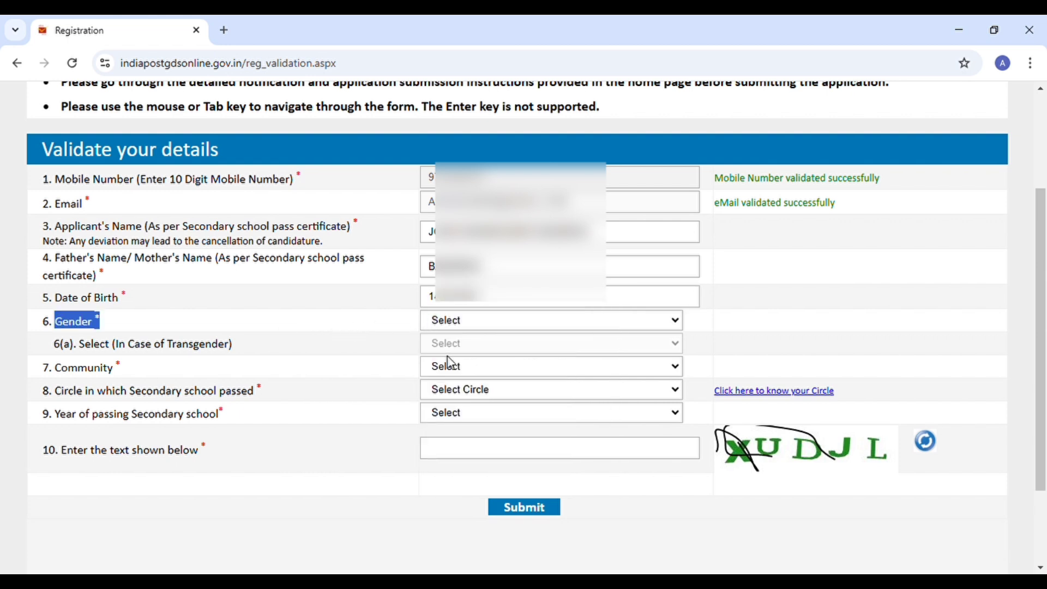
click(448, 357)
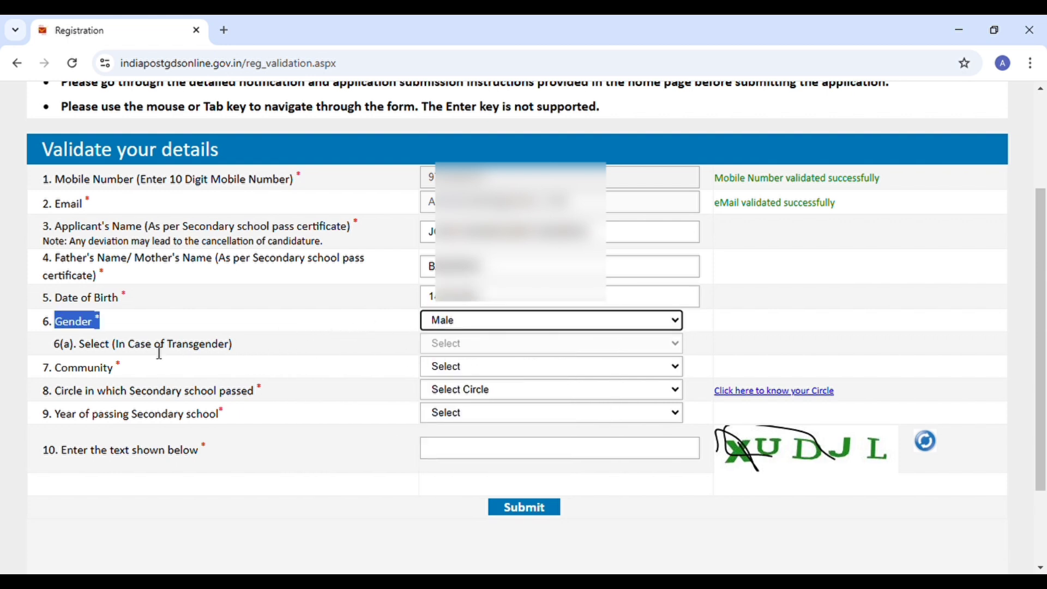
Set community to UR - EWS and the secondary-school circle to Gujarat
drag(57, 375, 126, 373)
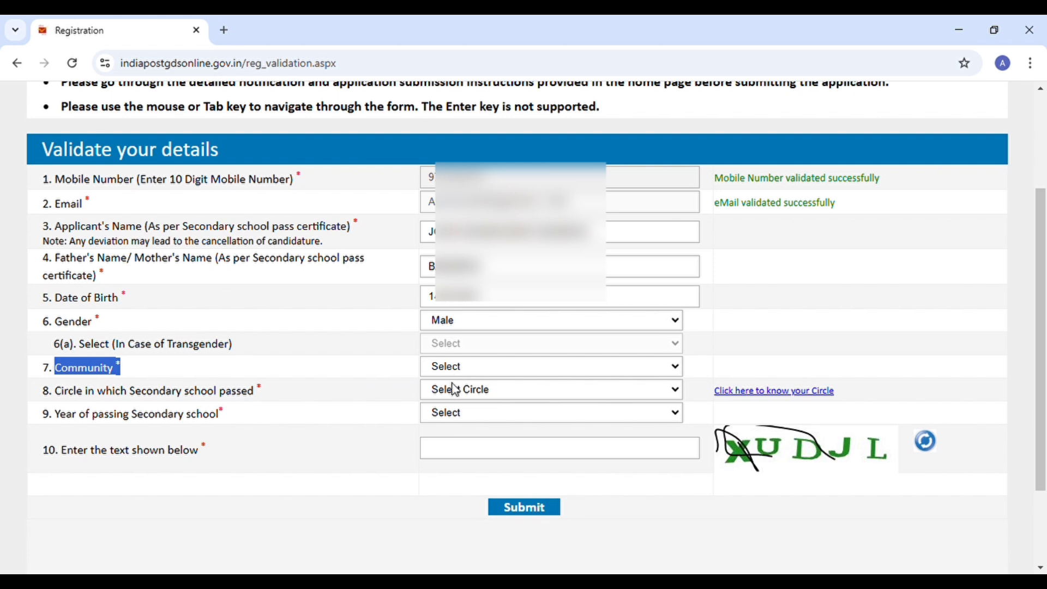
click(458, 422)
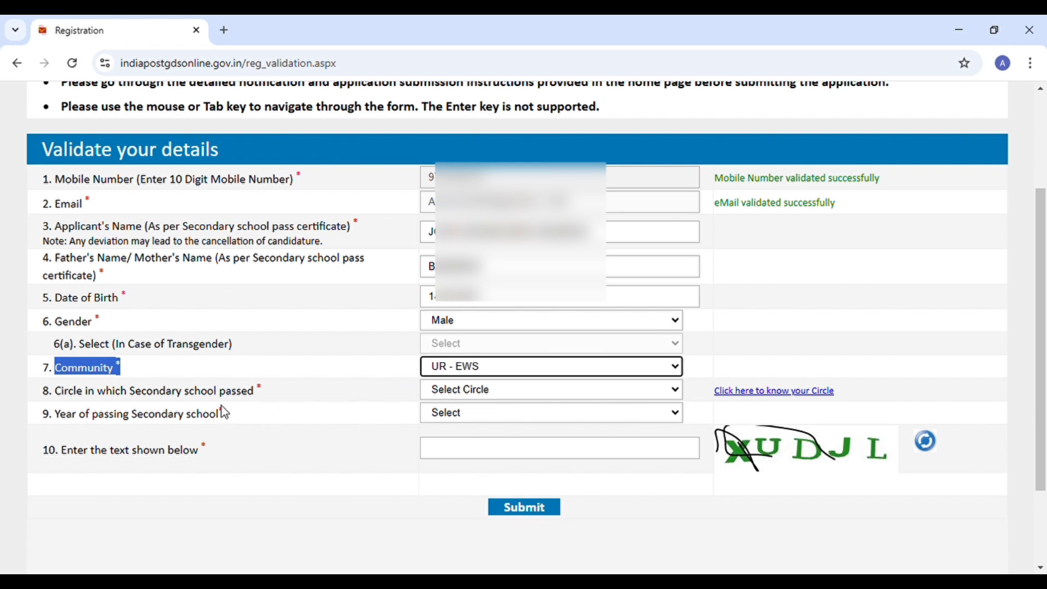
drag(61, 397, 260, 403)
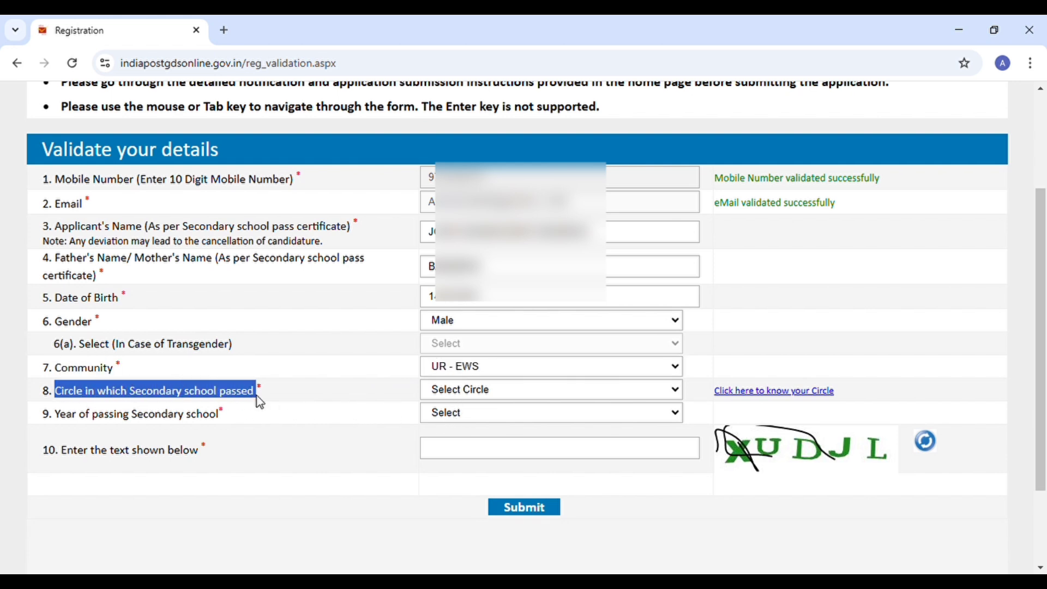
click(456, 398)
click(534, 138)
click(216, 421)
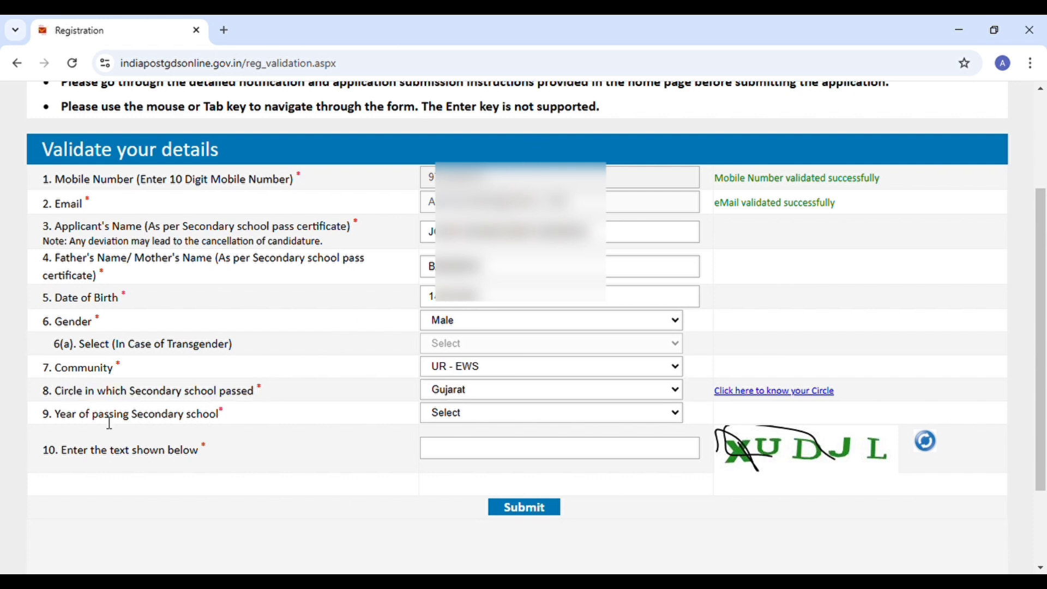
drag(55, 415, 219, 414)
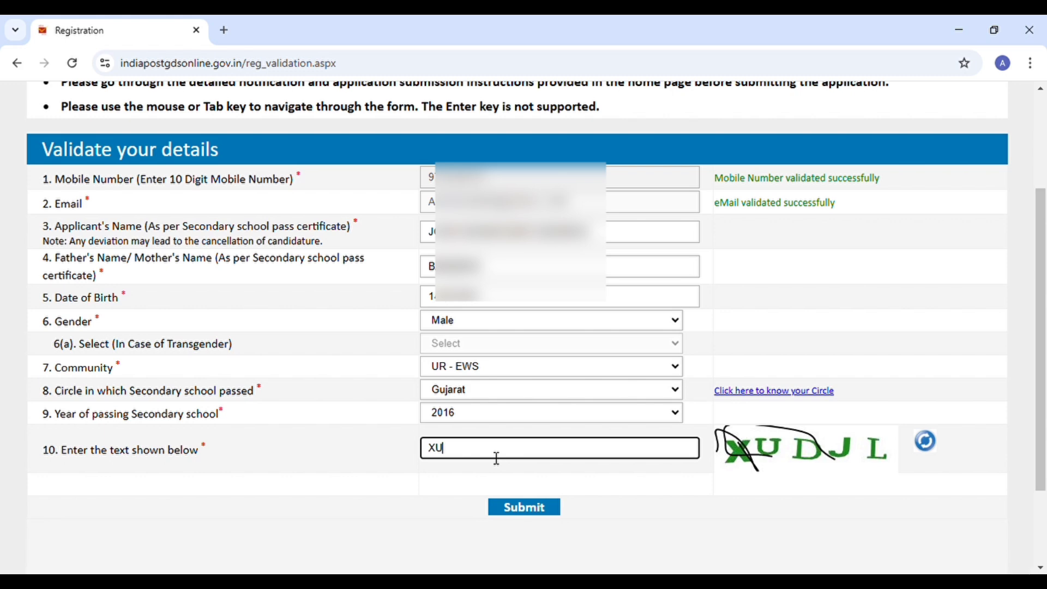
Enter the captcha and submit Stage 1, acknowledging the registration-complete alert
text(DJL)
click(525, 507)
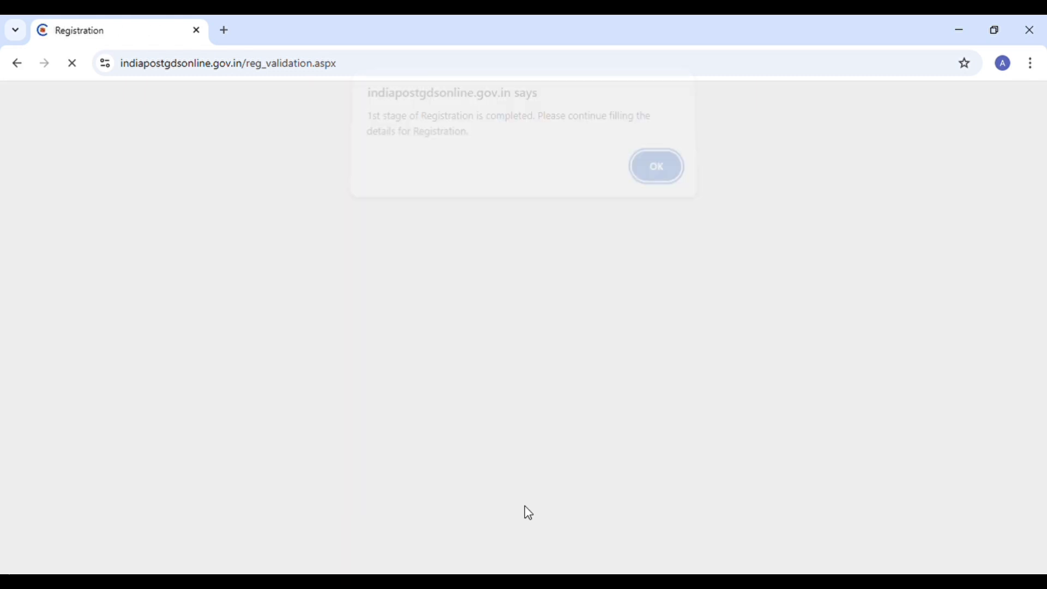
click(664, 182)
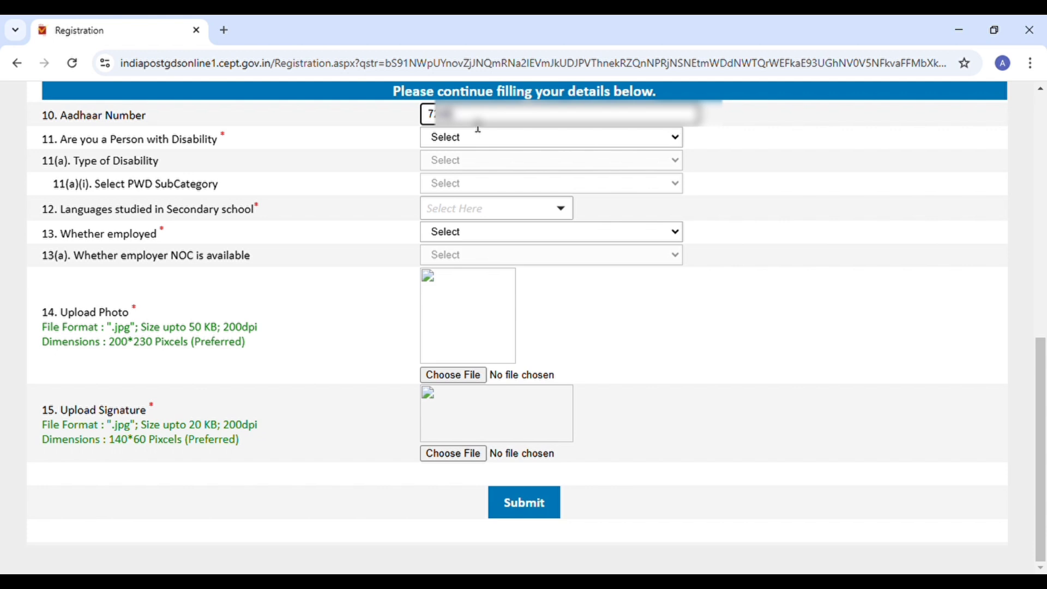
Answer No to disability and employment, with English, Gujarati, Sanskrit as secondary-school languages
drag(59, 140, 224, 146)
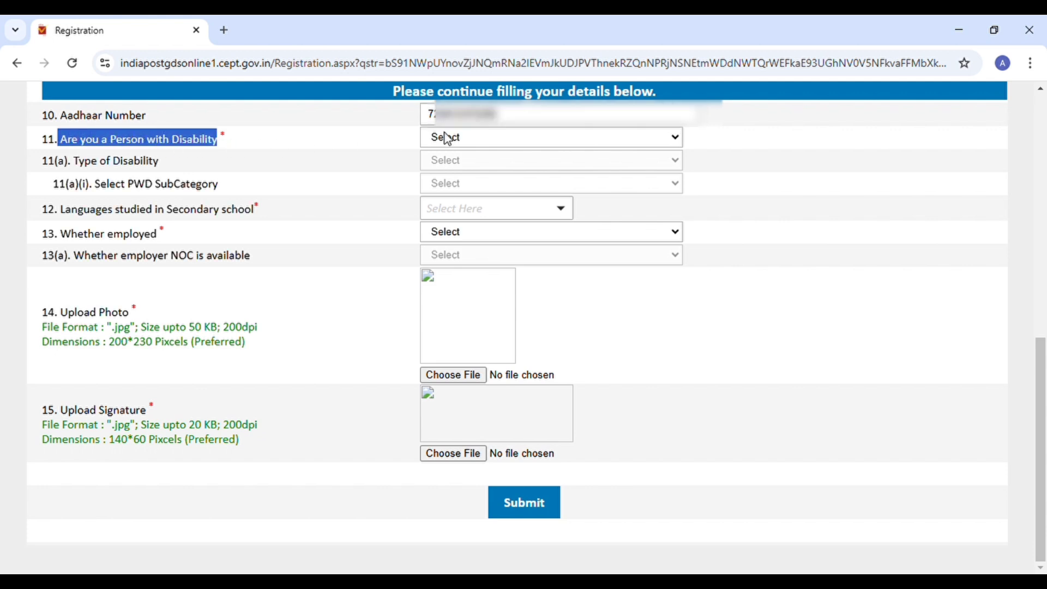
click(477, 188)
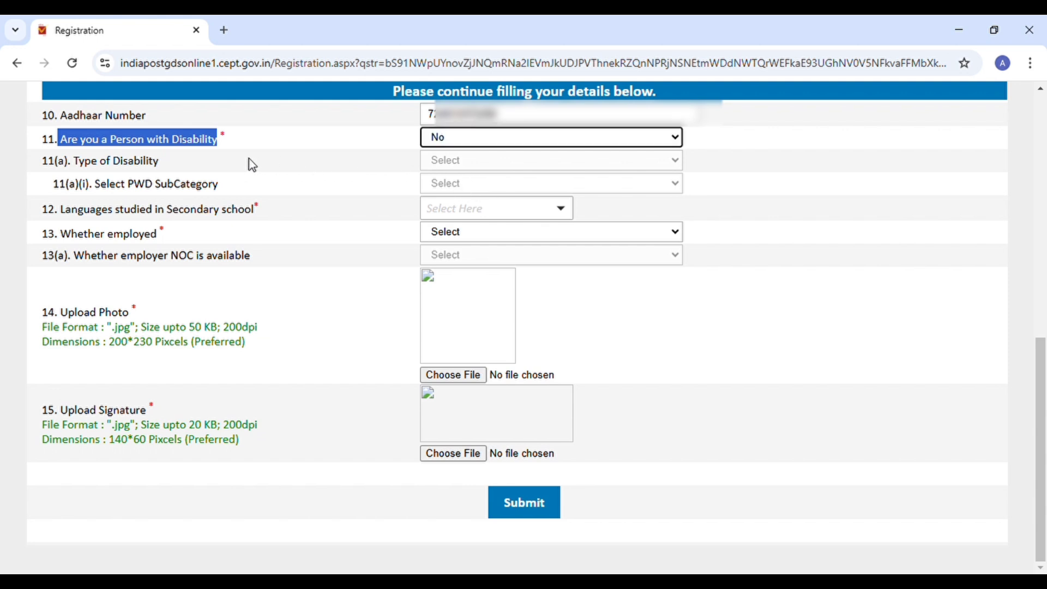
click(92, 167)
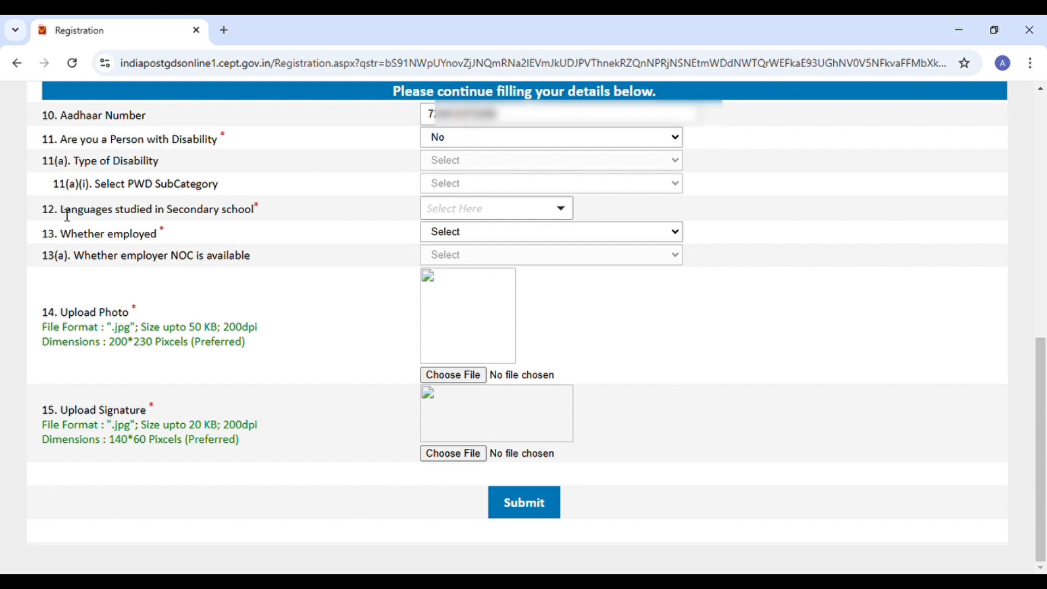
drag(60, 211, 265, 214)
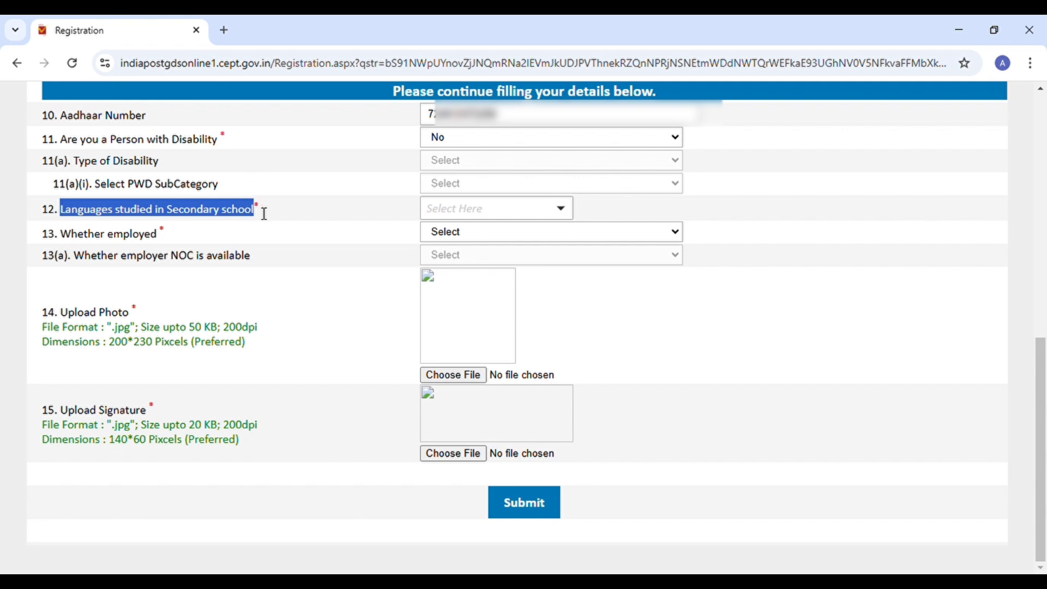
click(479, 214)
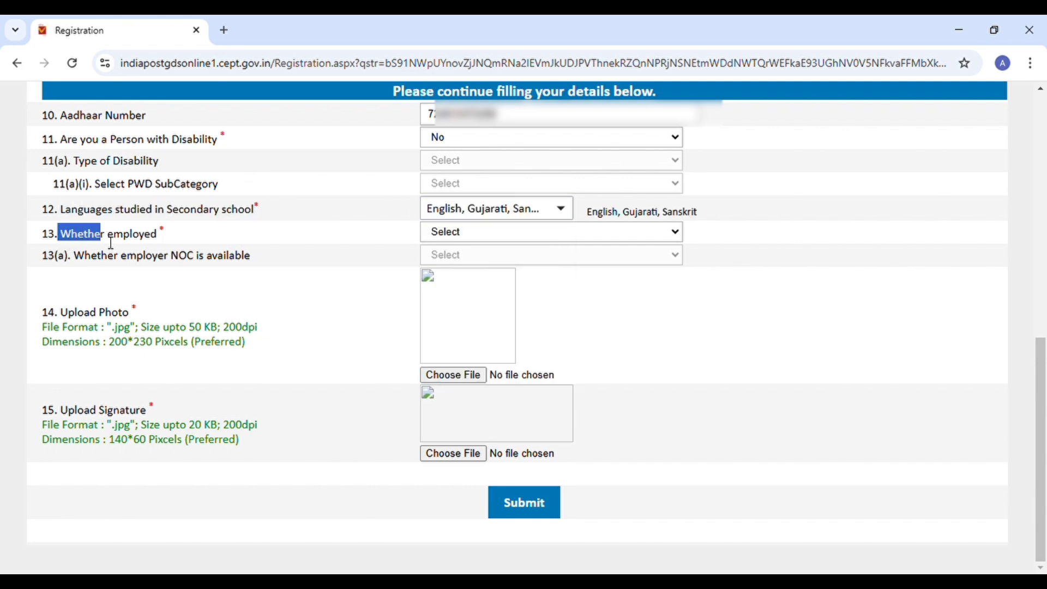
drag(111, 243, 170, 243)
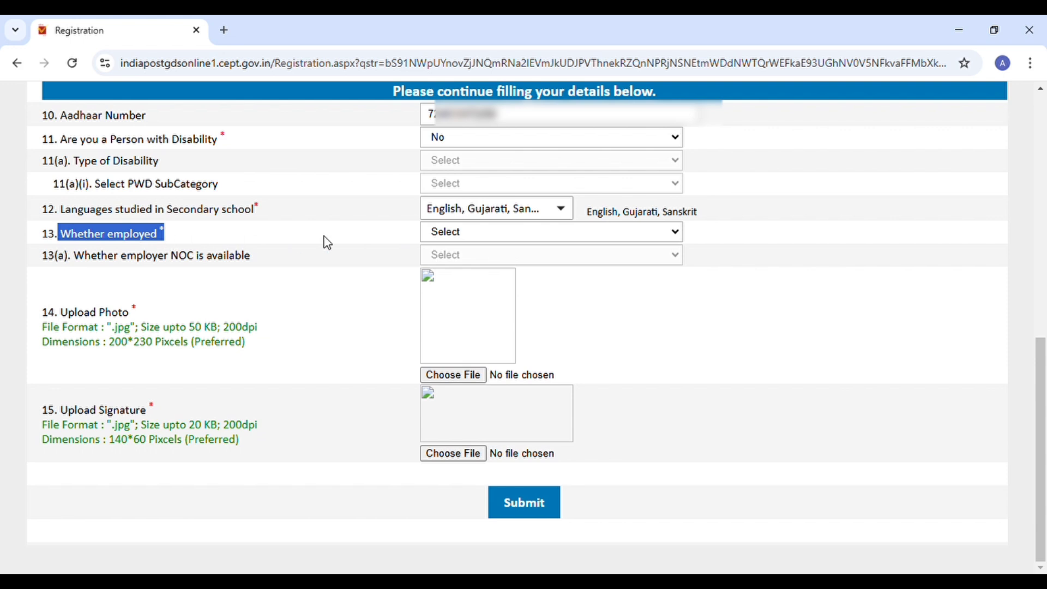
click(460, 286)
Upload the photo and signature image files and submit the form for review
click(218, 265)
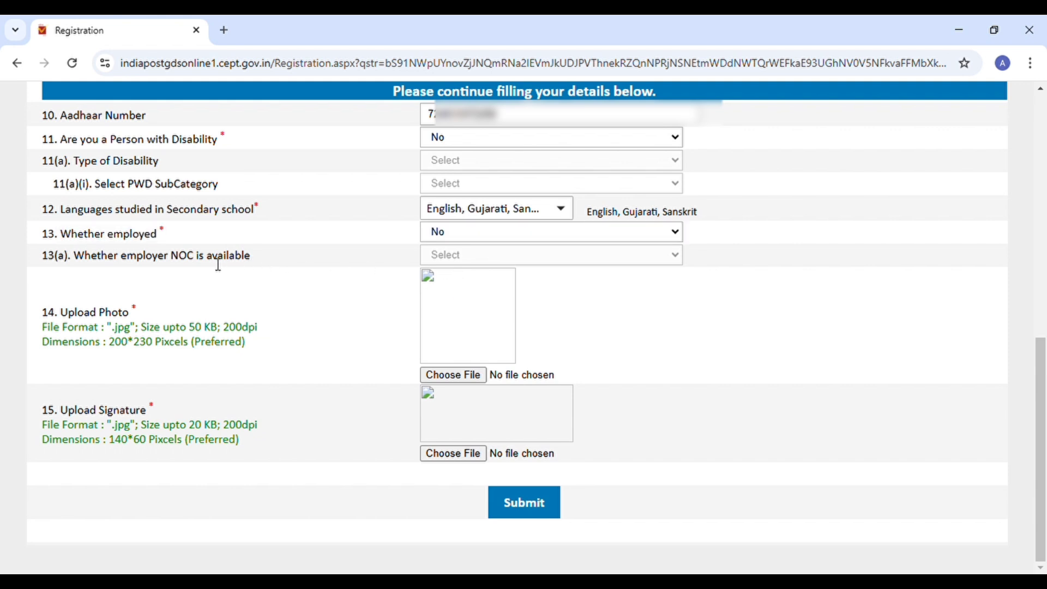
drag(61, 320, 138, 320)
drag(42, 327, 264, 352)
click(480, 376)
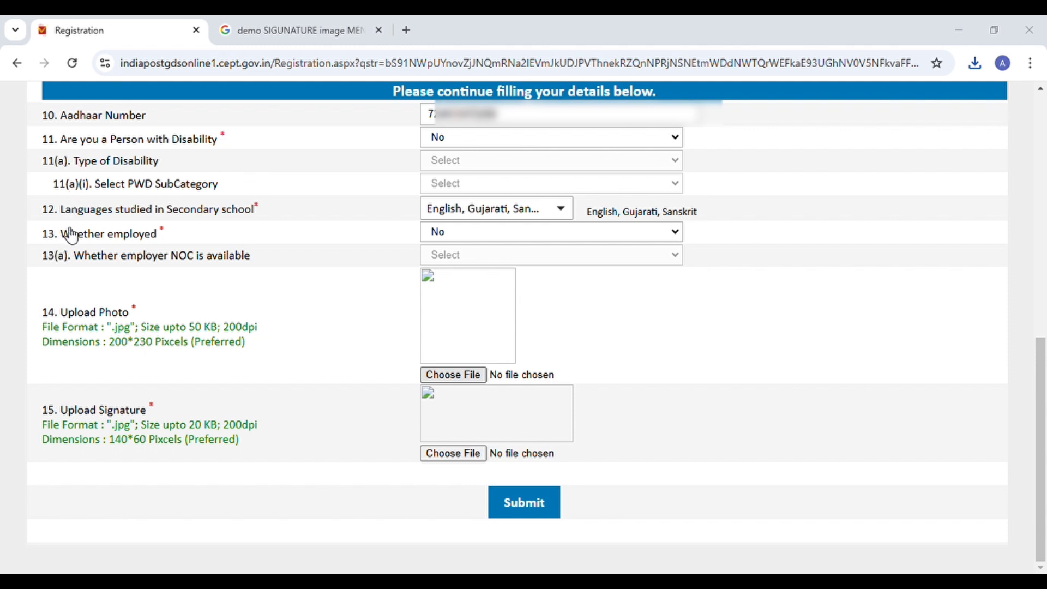
double_click(354, 170)
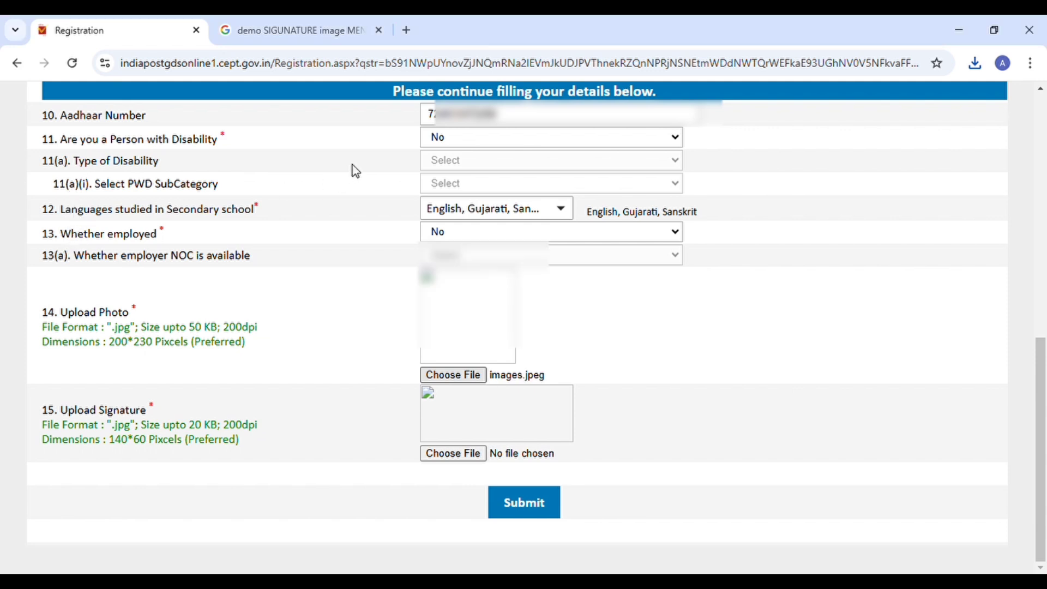
click(456, 456)
double_click(480, 182)
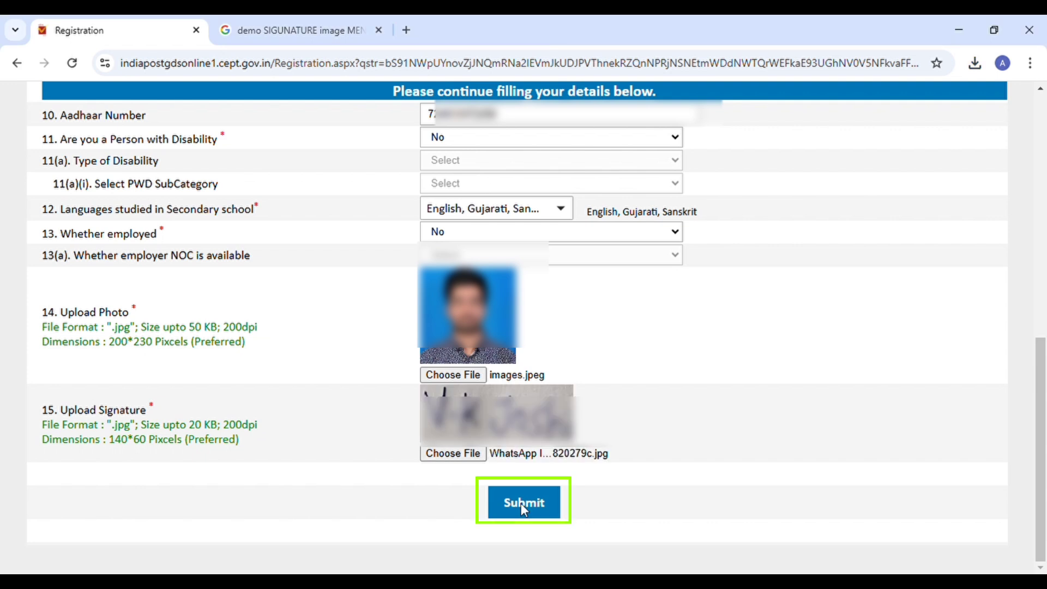
click(522, 503)
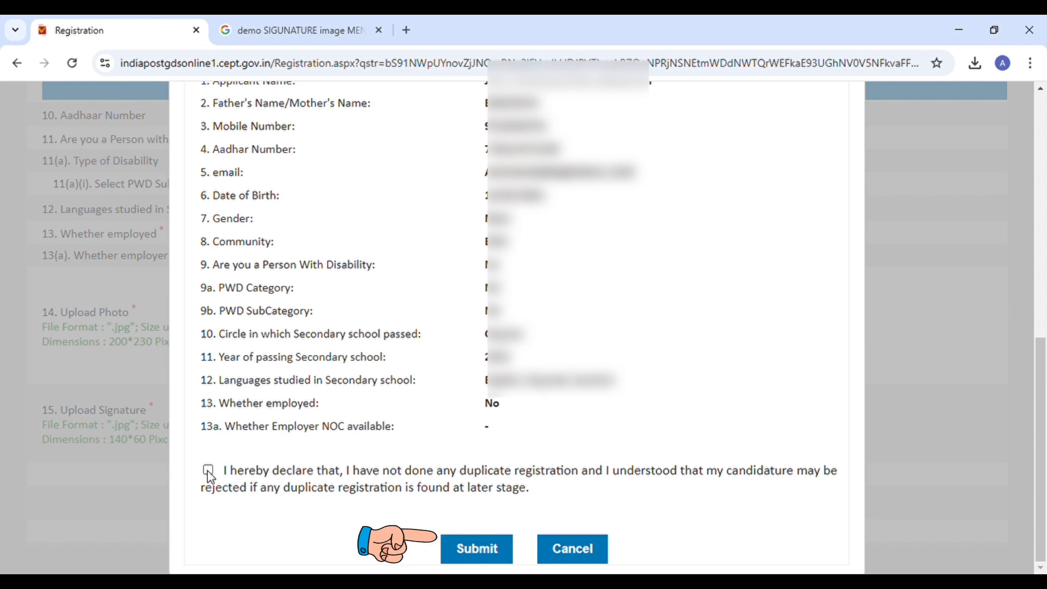
Accept the no-duplicate-registration declaration, submit, and continue to the application form
click(208, 470)
click(461, 552)
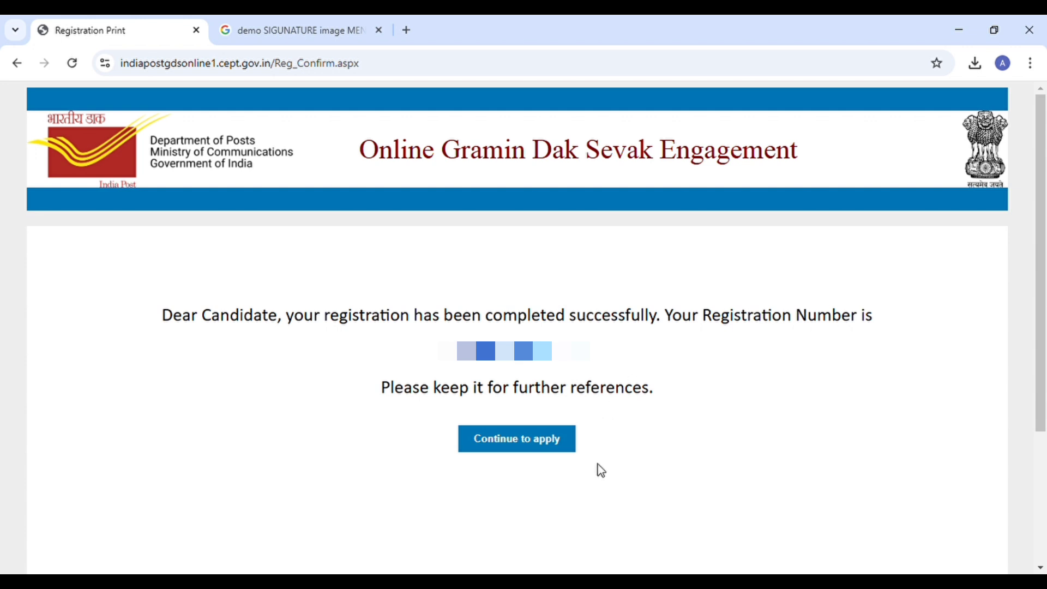
click(544, 439)
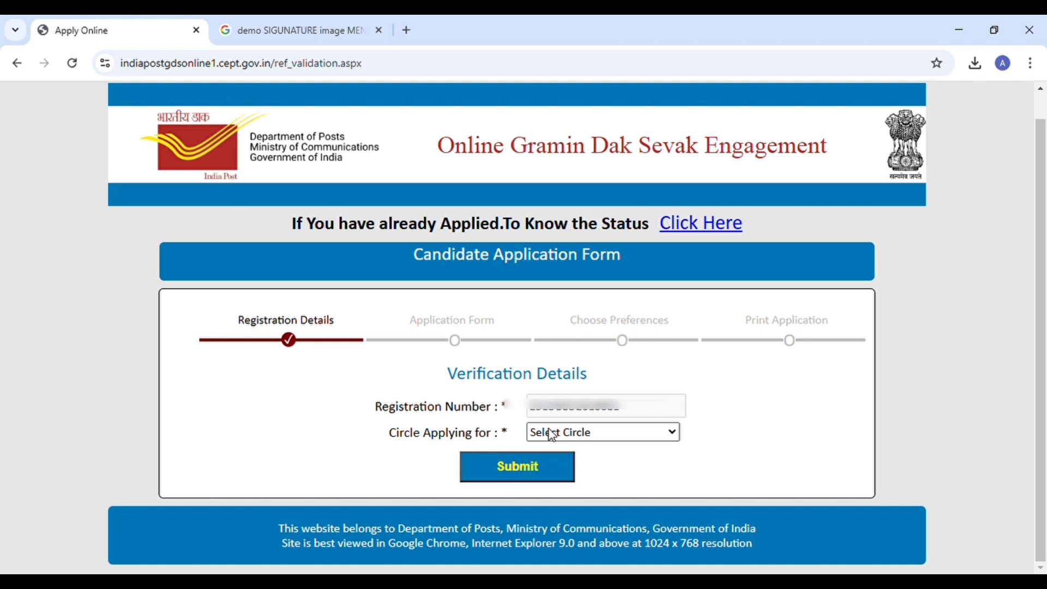
Choose Gujarat as the circle applying for and request the verification OTP
click(552, 435)
click(570, 143)
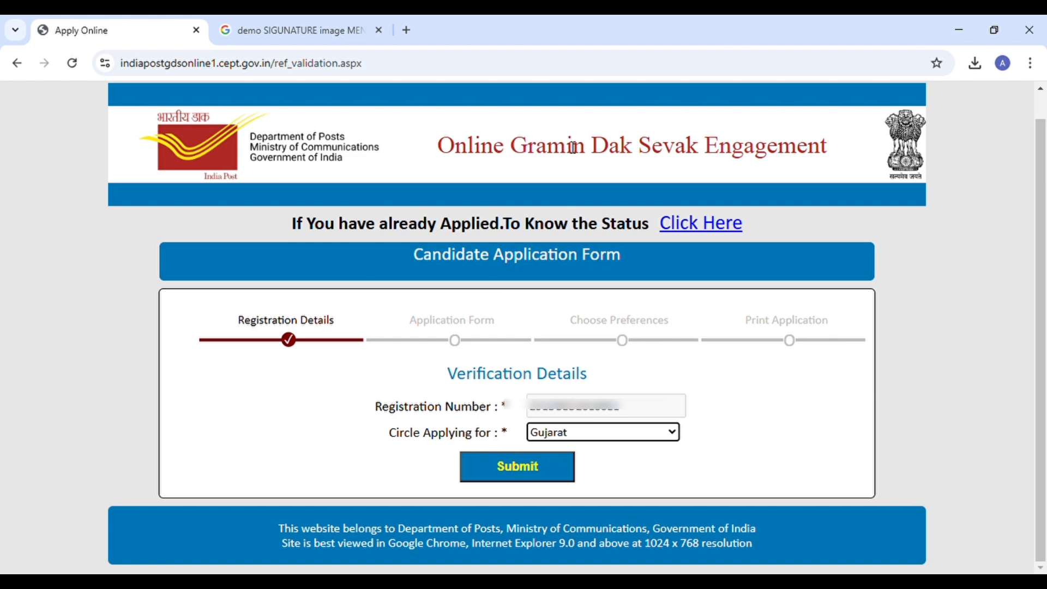
click(526, 463)
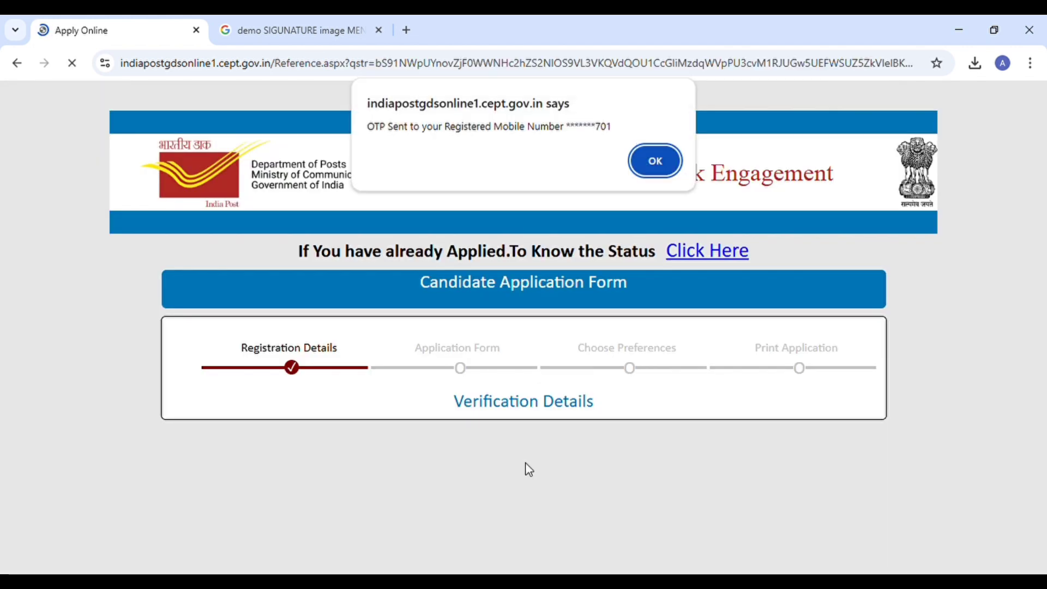
click(653, 170)
Enter the received OTP and the captcha, then proceed to the address details
scroll(656, 173, down, 3)
click(564, 351)
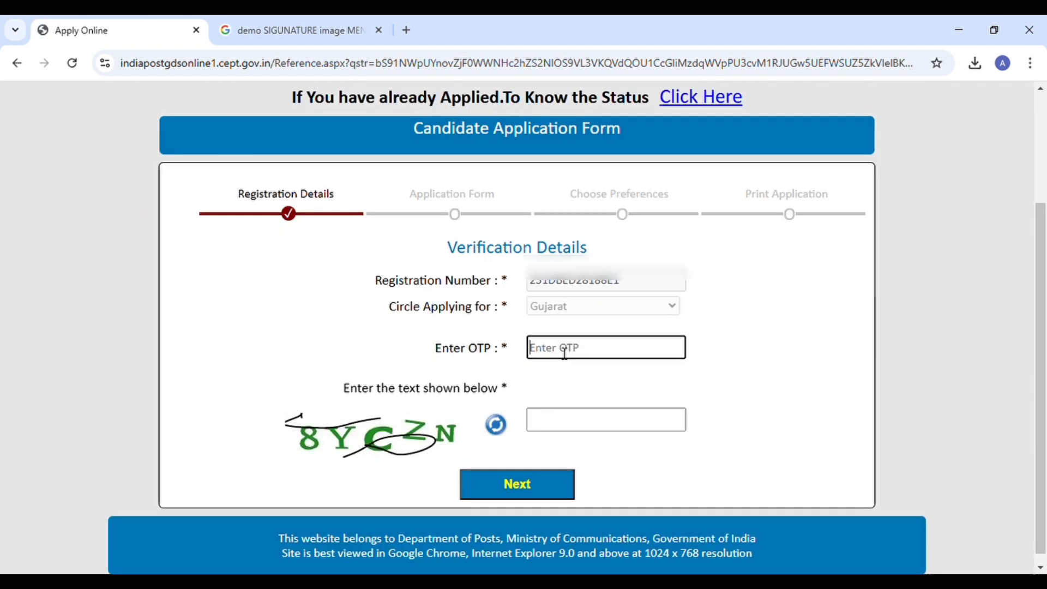
click(590, 419)
text(8)
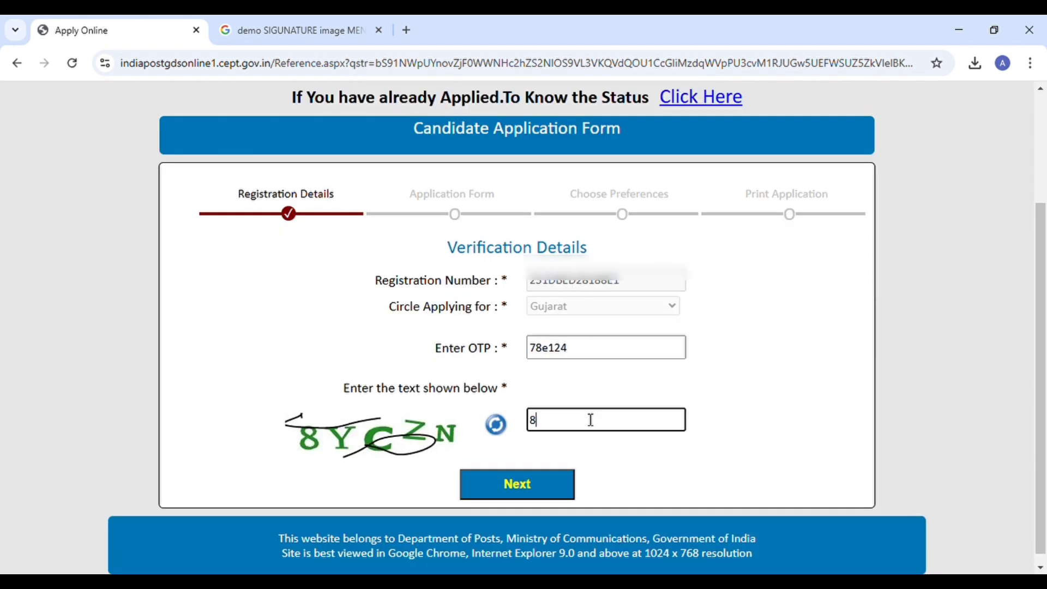
text(YCZN)
click(533, 478)
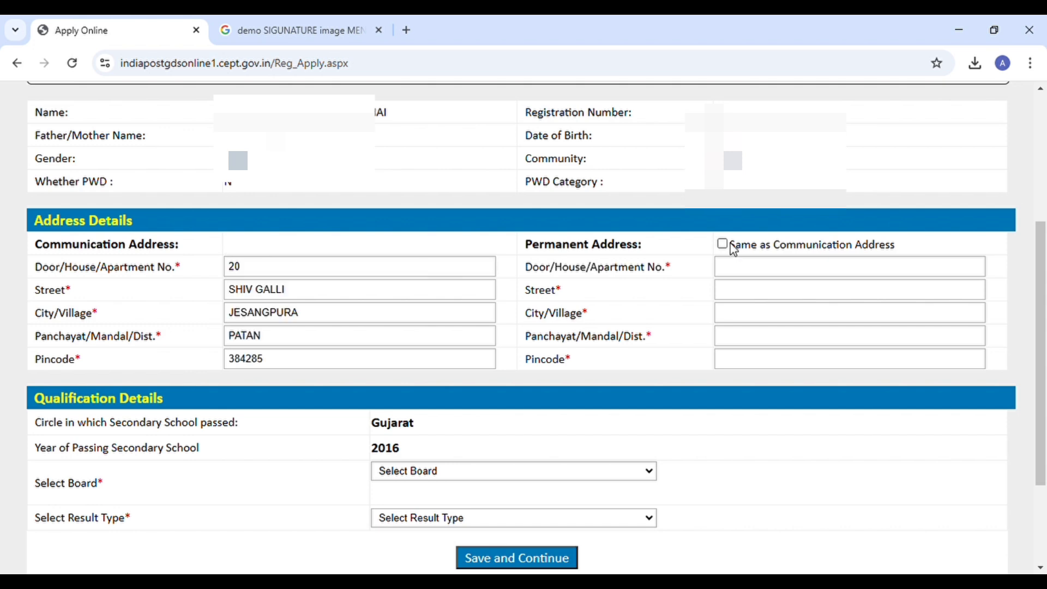
Copy the communication address to permanent address and set the Gujarat board's result type to Marks
drag(731, 245, 902, 243)
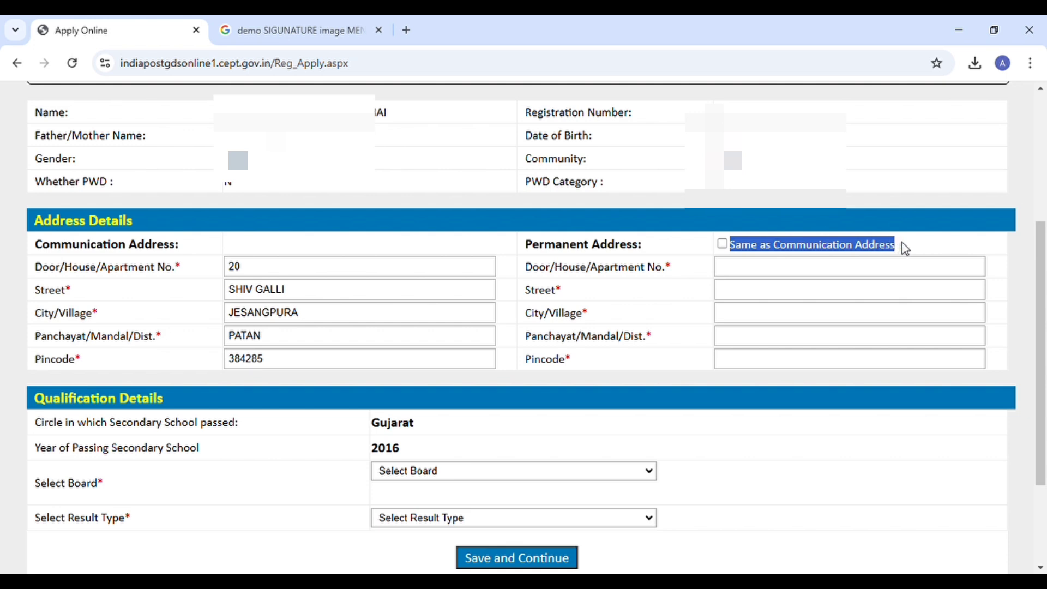
click(723, 245)
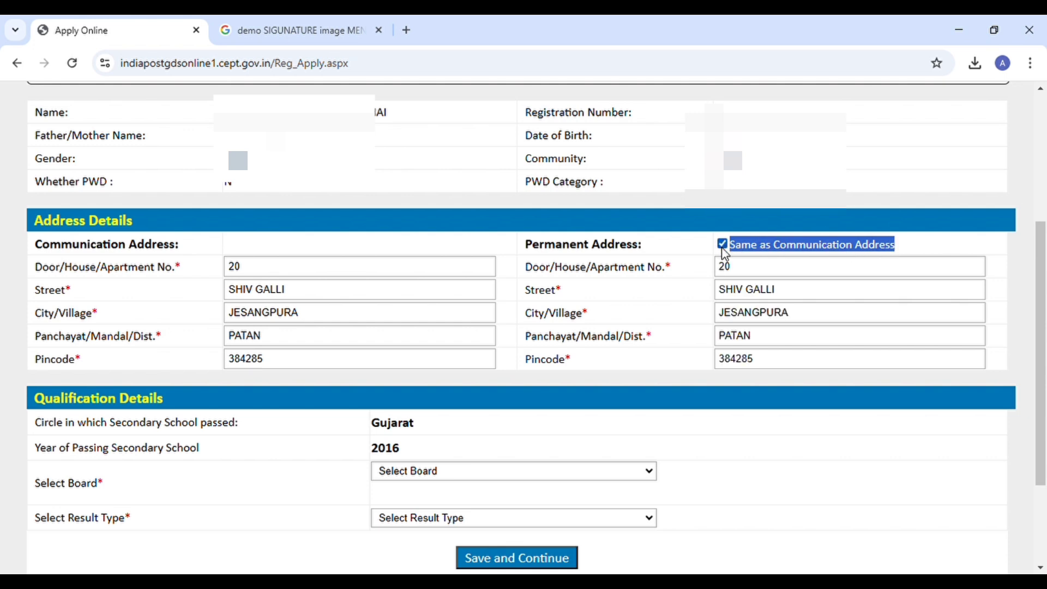
drag(34, 484, 103, 494)
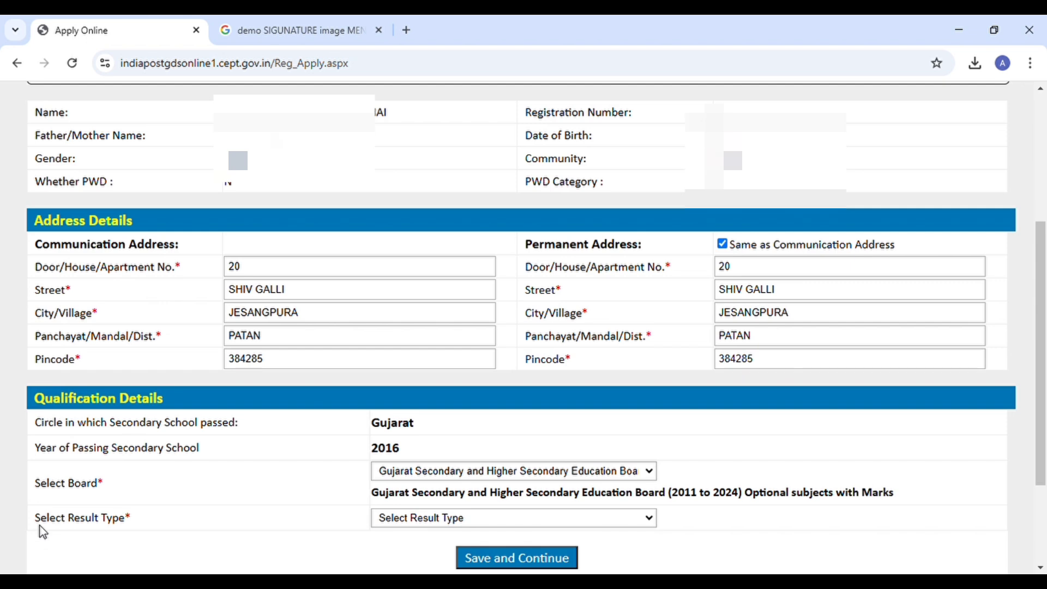
drag(44, 524, 132, 521)
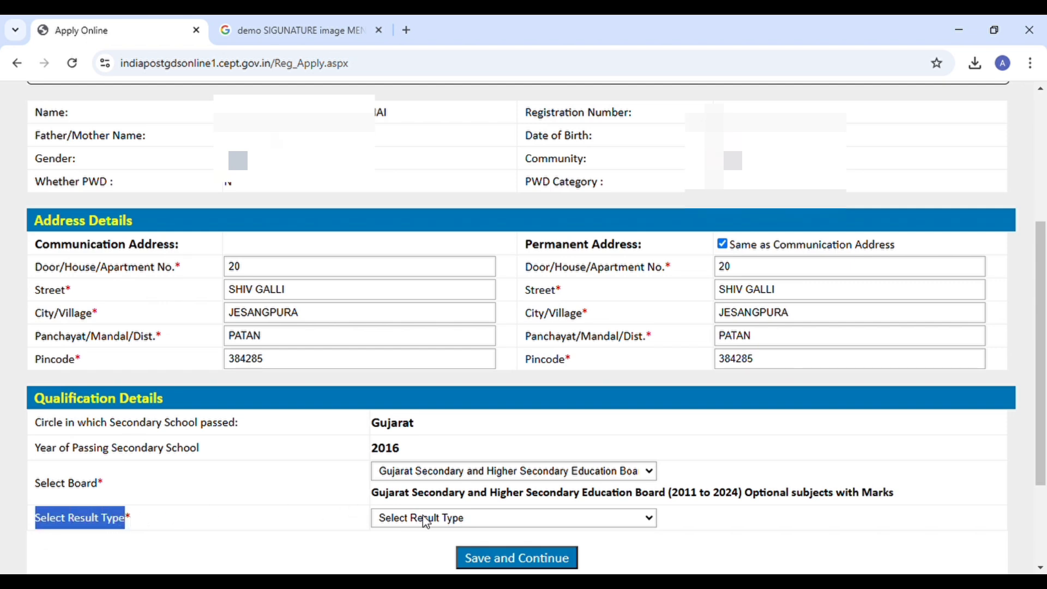
click(430, 557)
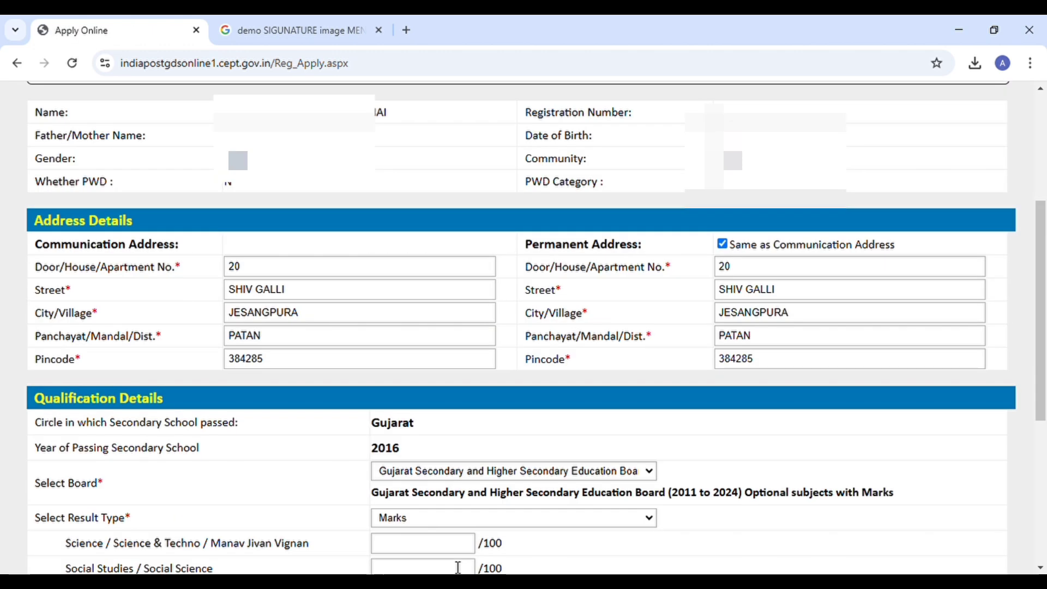
Enter marks 87, 72, 82, Gujarati 92, English 89, Sanskrit 95 and confirm saving
scroll(458, 568, down, 5)
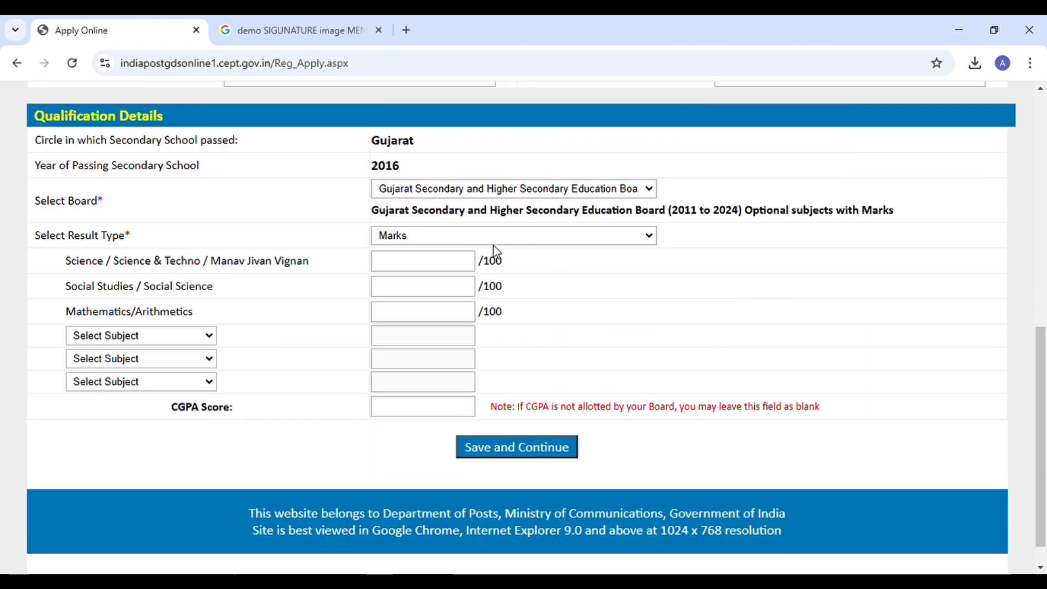
click(467, 266)
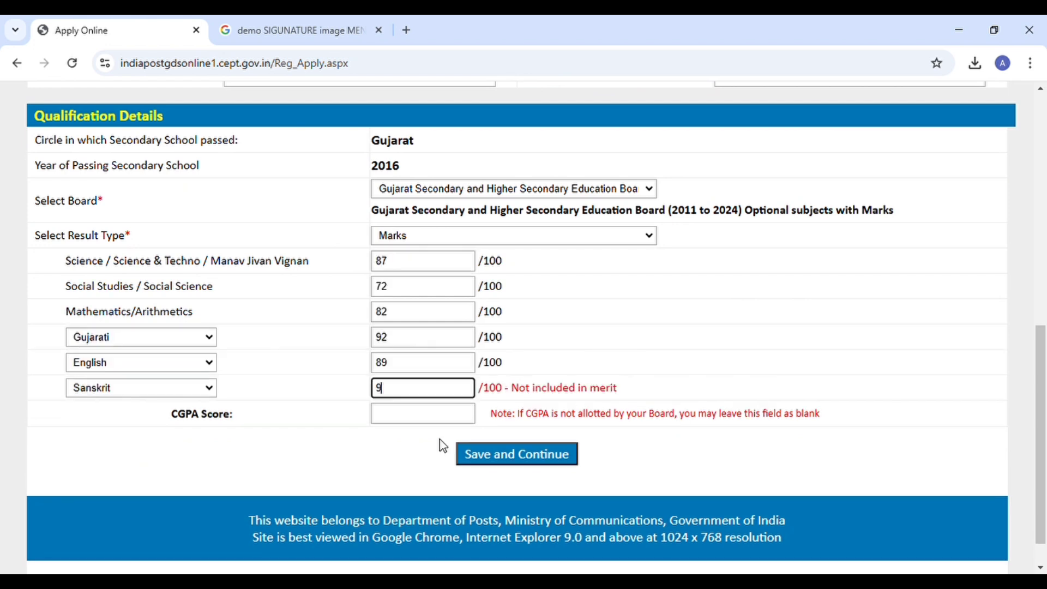
text(5)
click(414, 421)
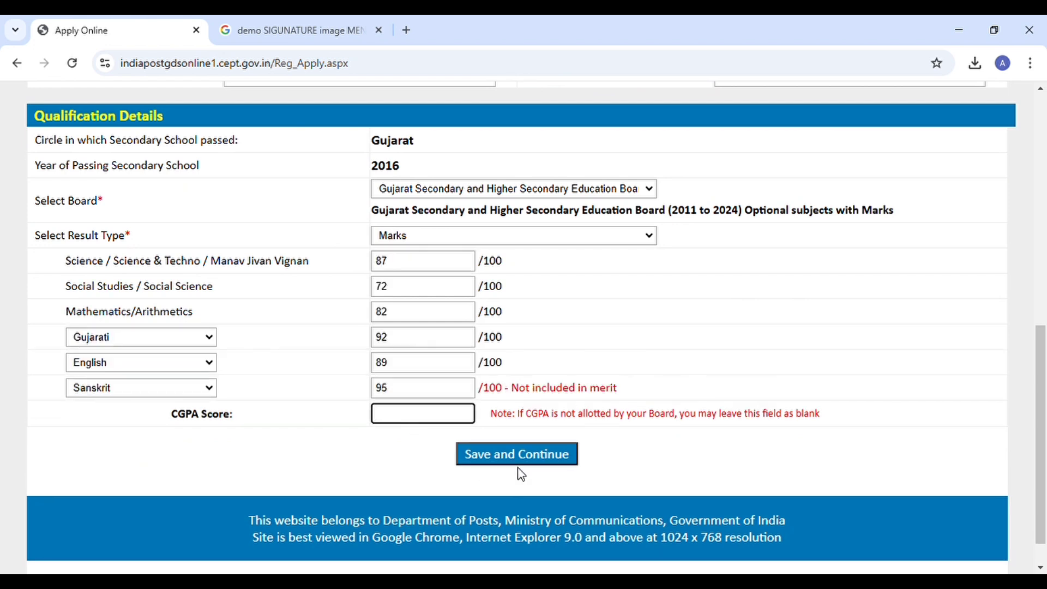
click(520, 460)
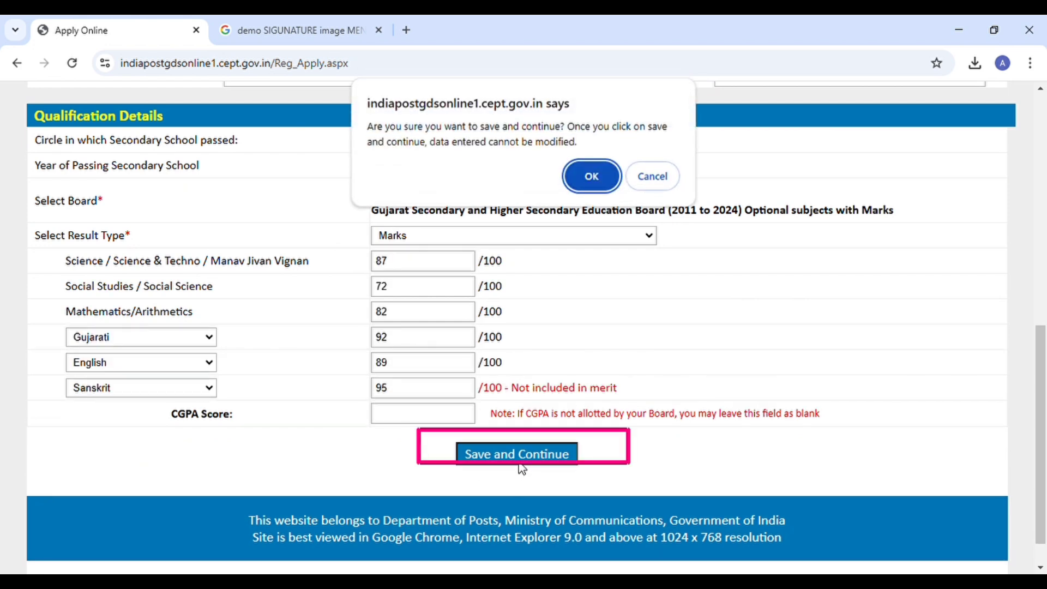
click(580, 168)
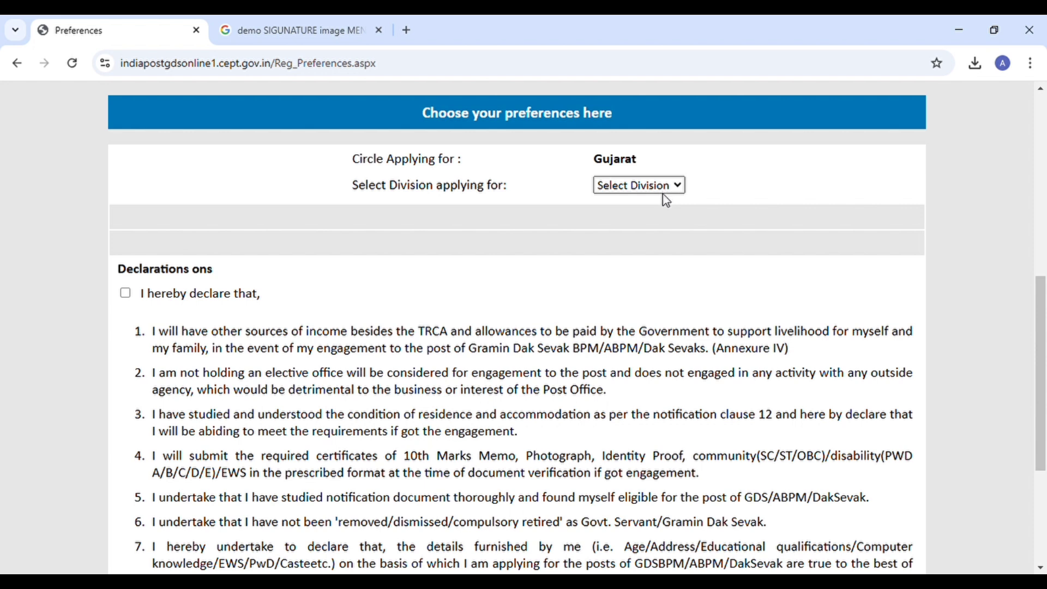
In Patan Division, rank Jangral BO 1, Balisana SO 2, Chhansara 3 and Der BO 4
click(661, 341)
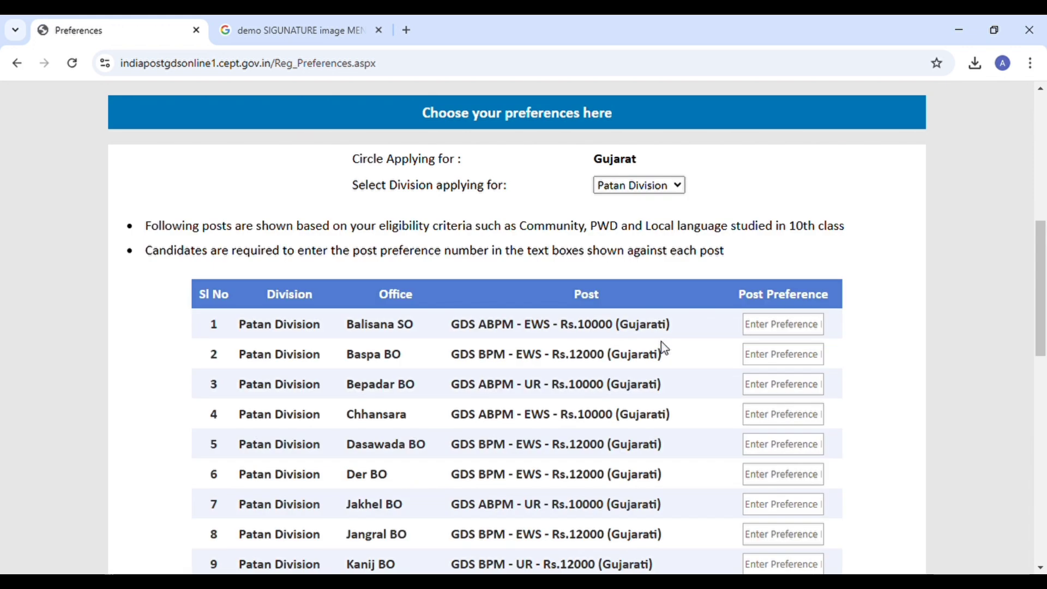
scroll(619, 330, down, 1)
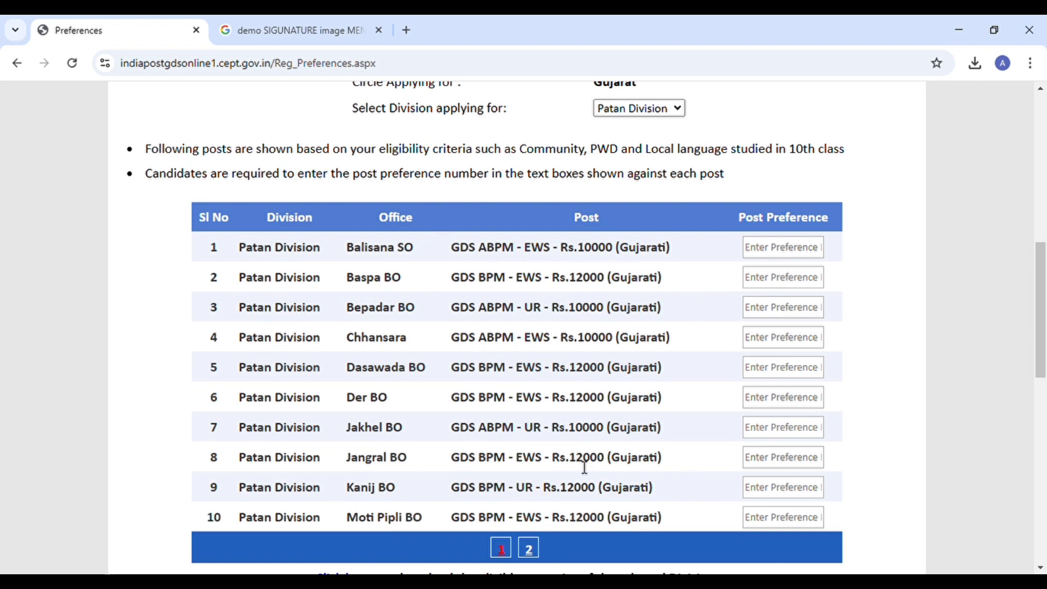
click(529, 550)
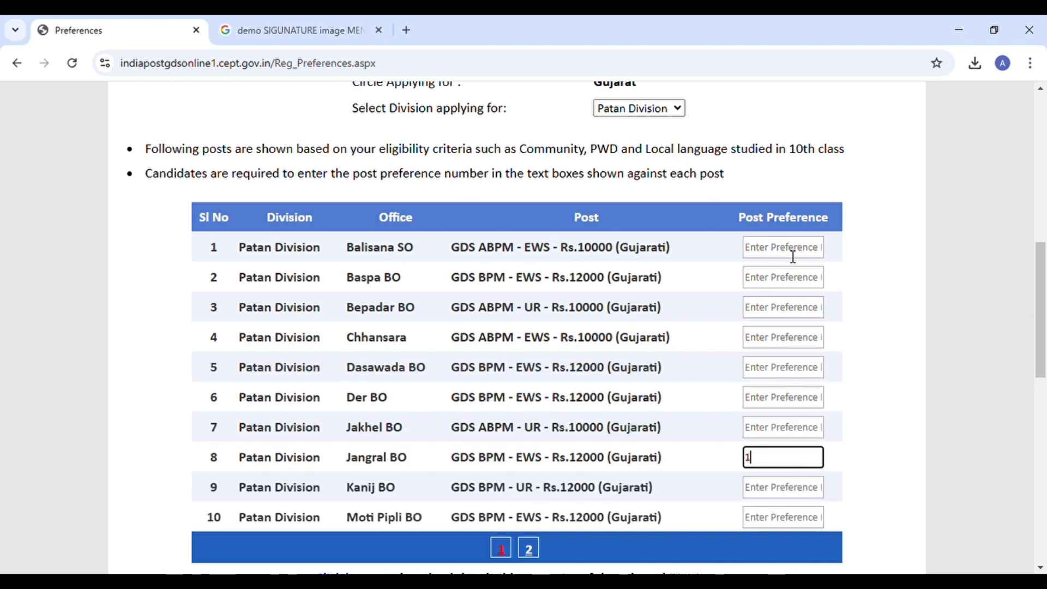
click(793, 254)
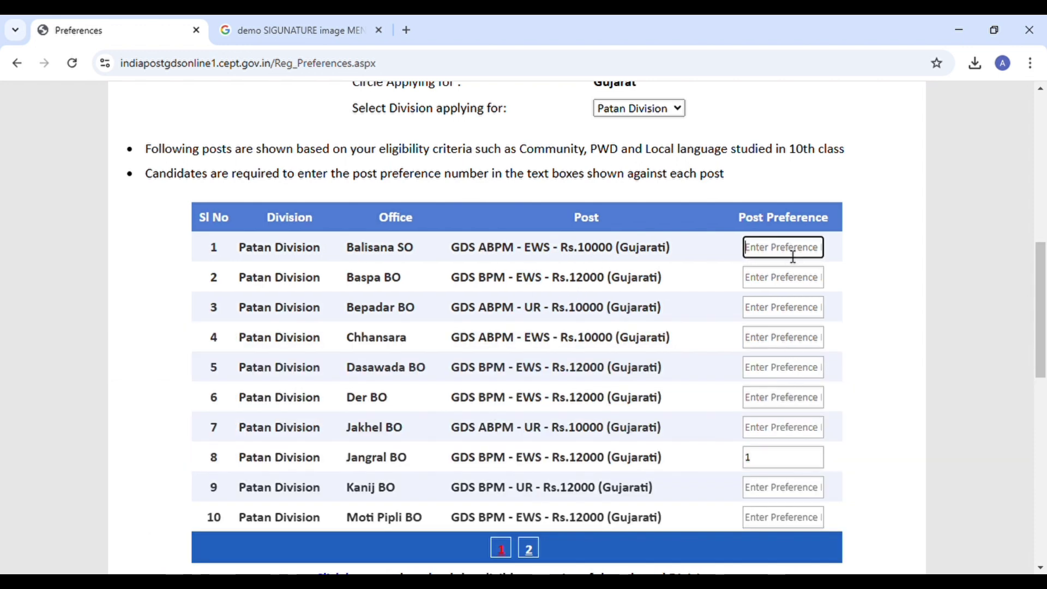
text(2)
click(791, 318)
click(791, 345)
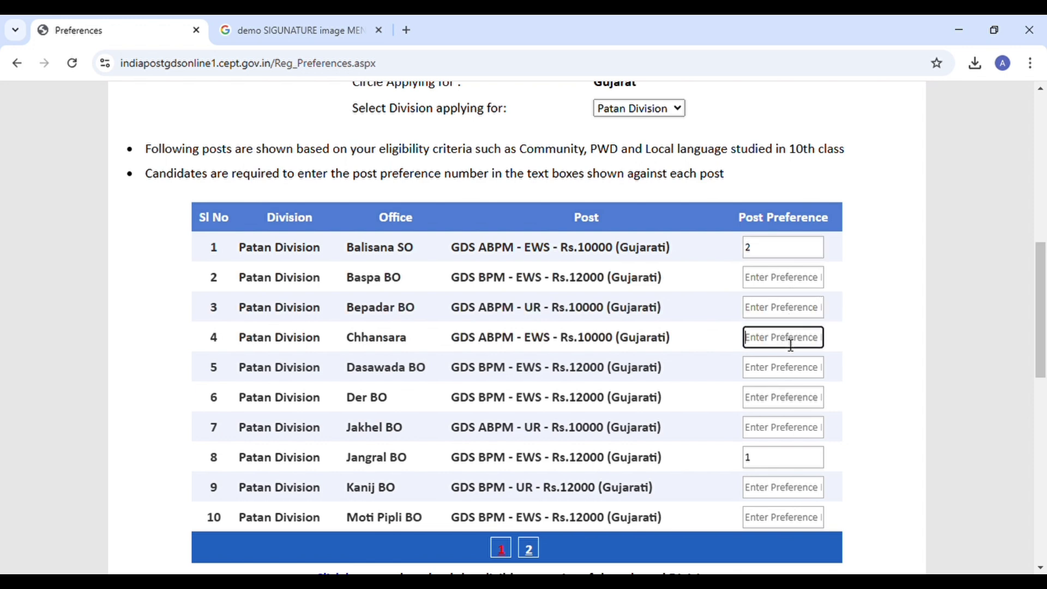
text(3)
click(778, 401)
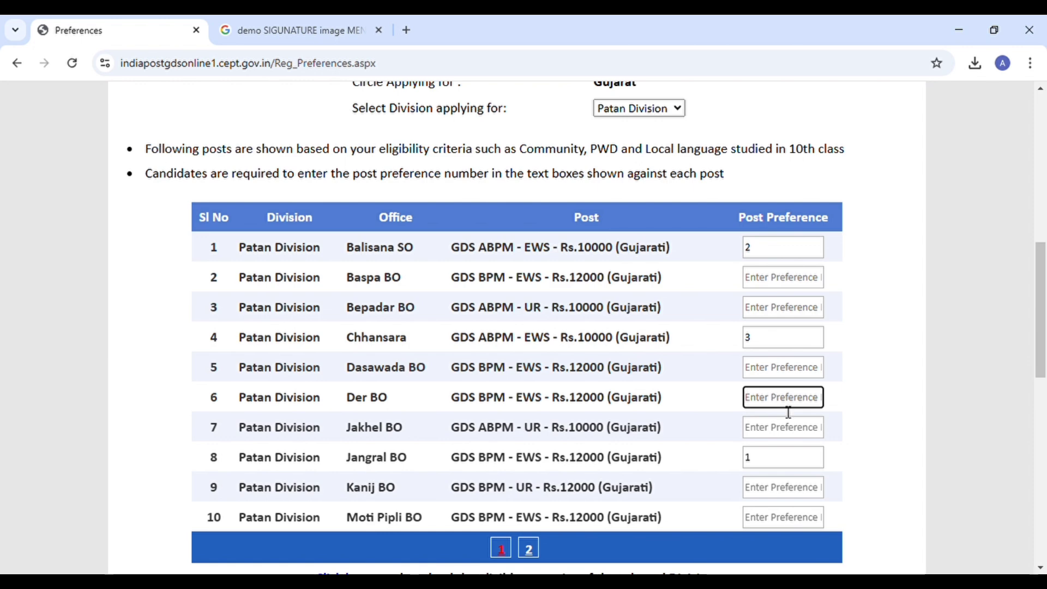
Enter 4, tick the declaration, then submit the preferences and acknowledge the alerts to reach the Rs. 100 fee page
text(4)
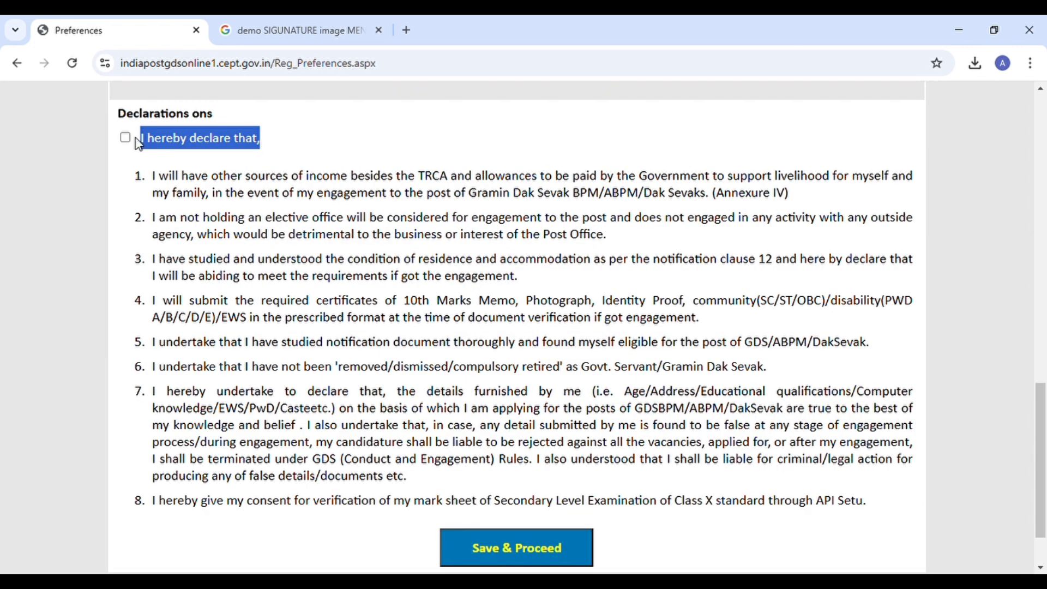
click(124, 137)
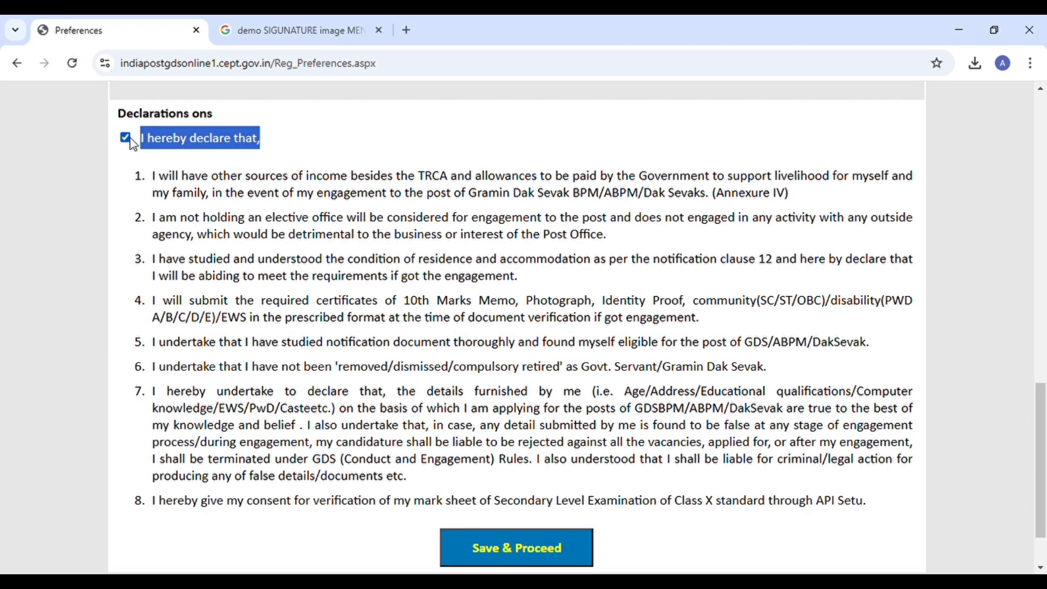
click(523, 548)
click(600, 177)
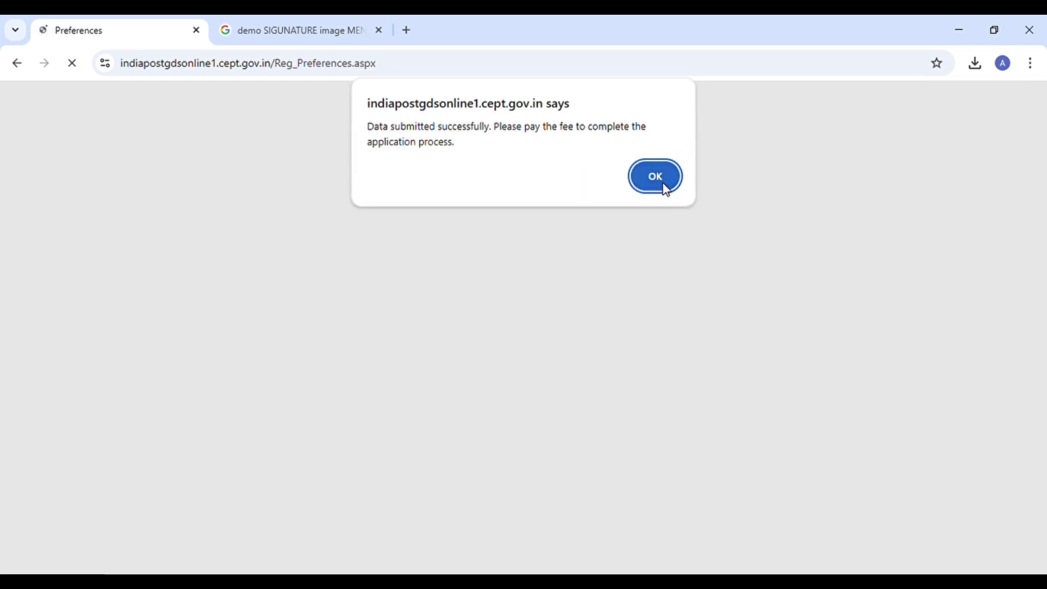
click(660, 180)
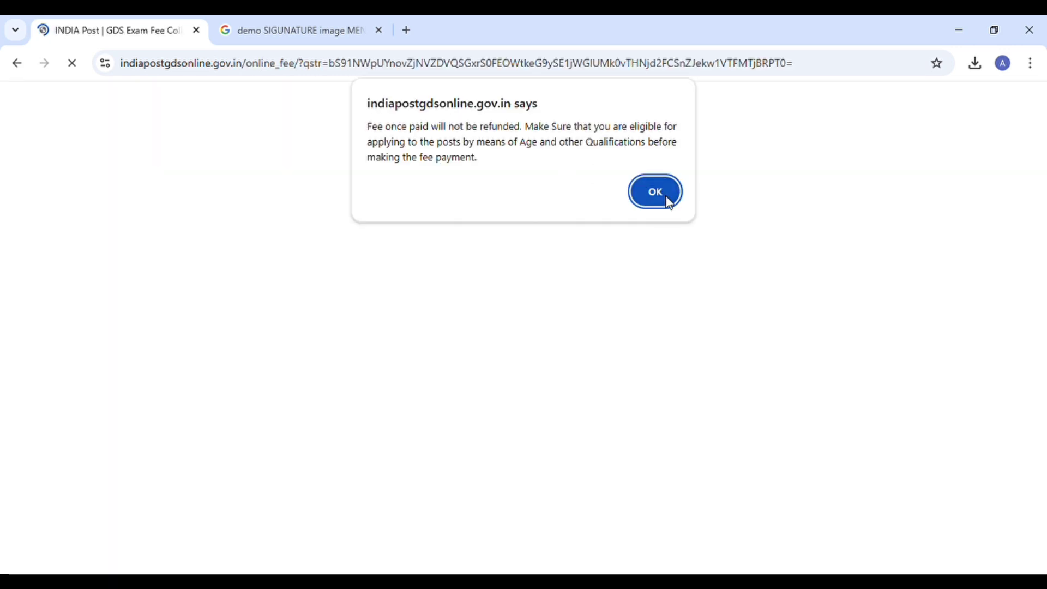
click(653, 195)
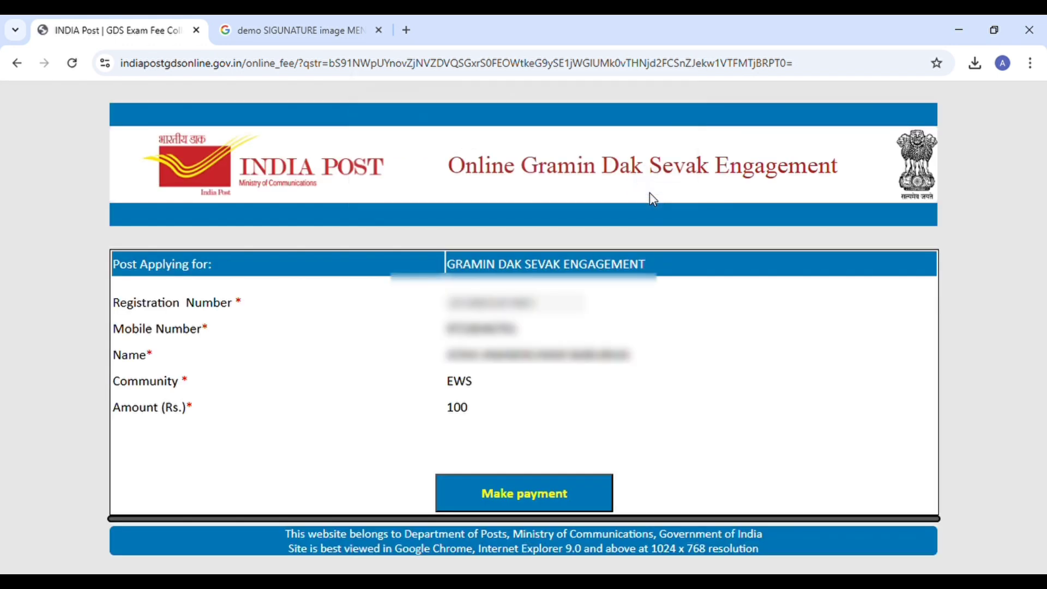